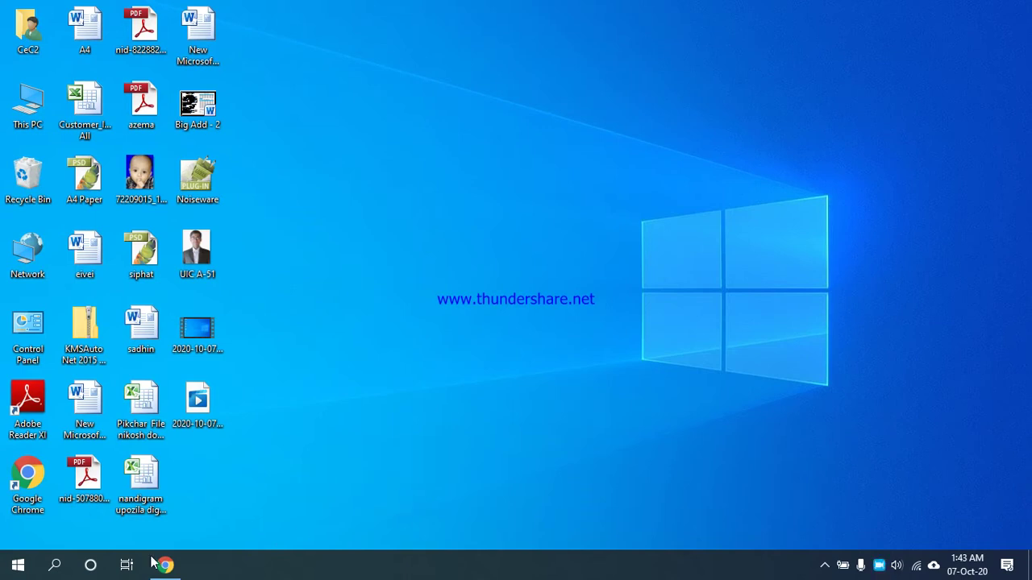
Open YouTube in Chrome and start a new video upload
left_click(167, 567)
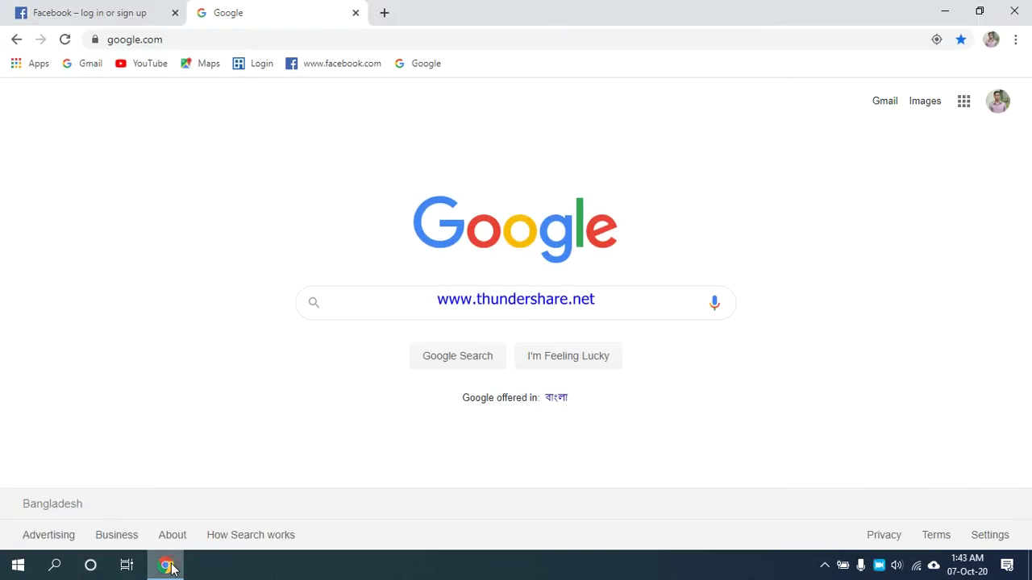
left_click(147, 67)
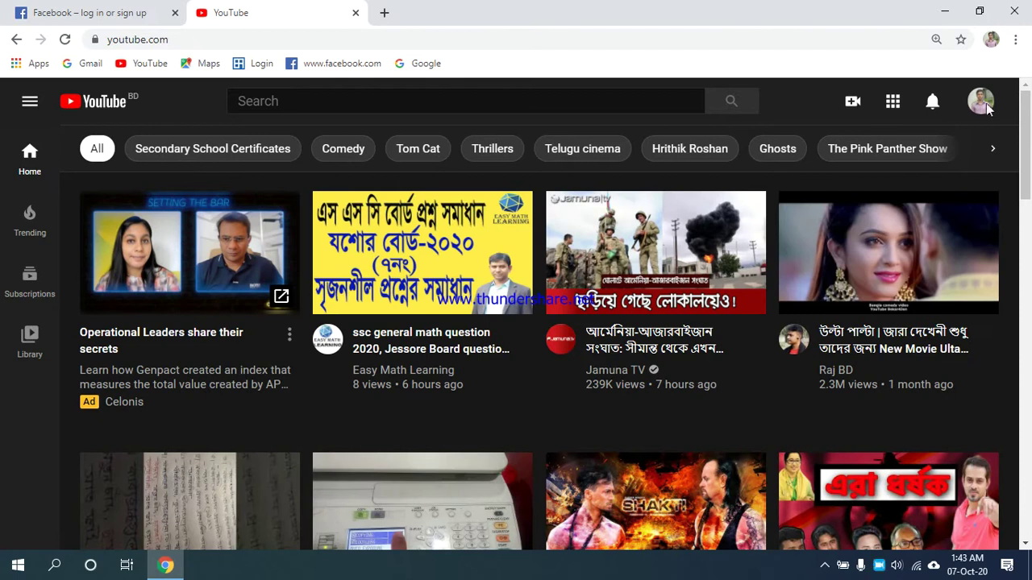
left_click(985, 107)
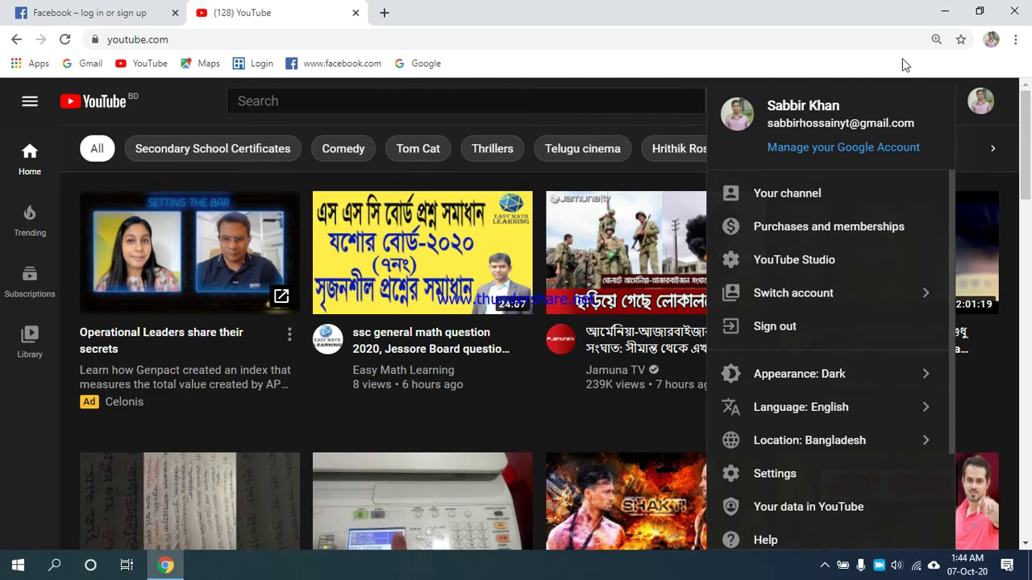
left_click(990, 103)
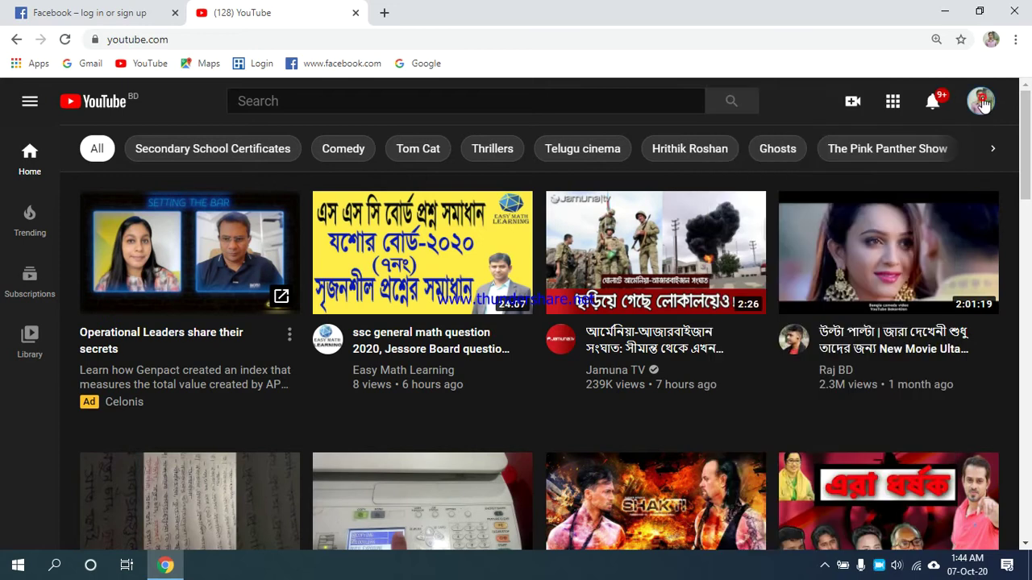
left_click(852, 105)
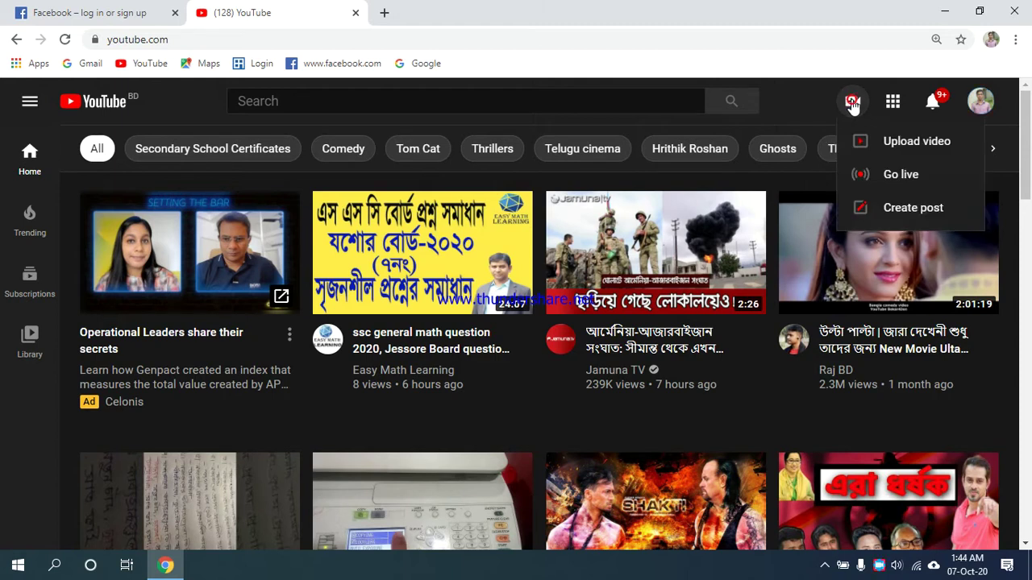
left_click(903, 145)
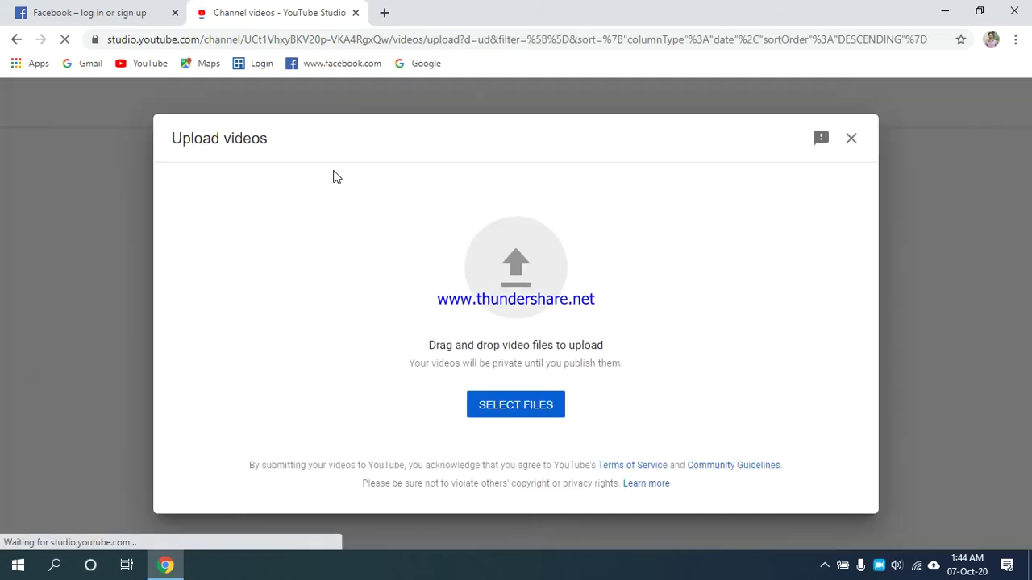
left_click(522, 411)
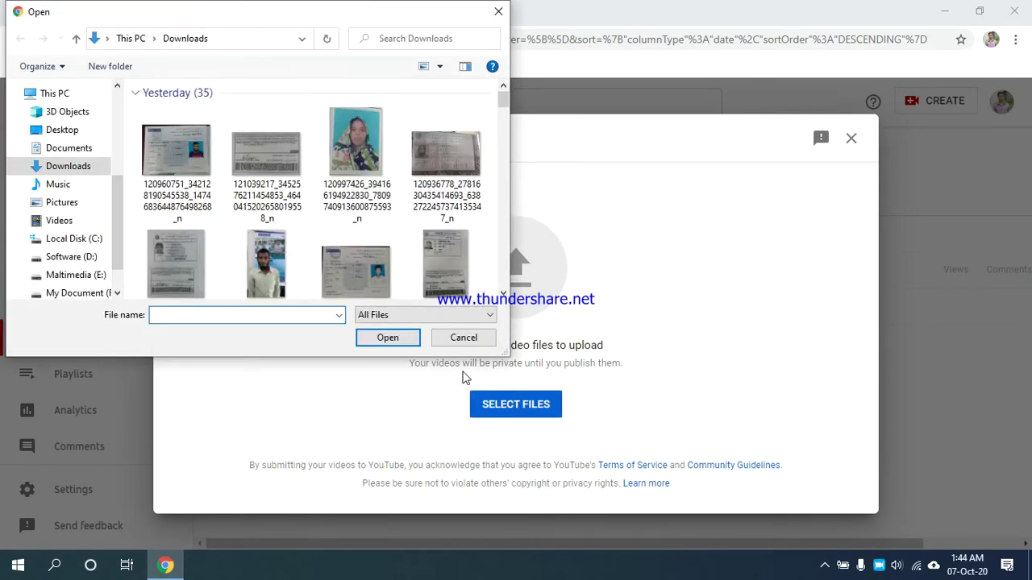
left_click(62, 130)
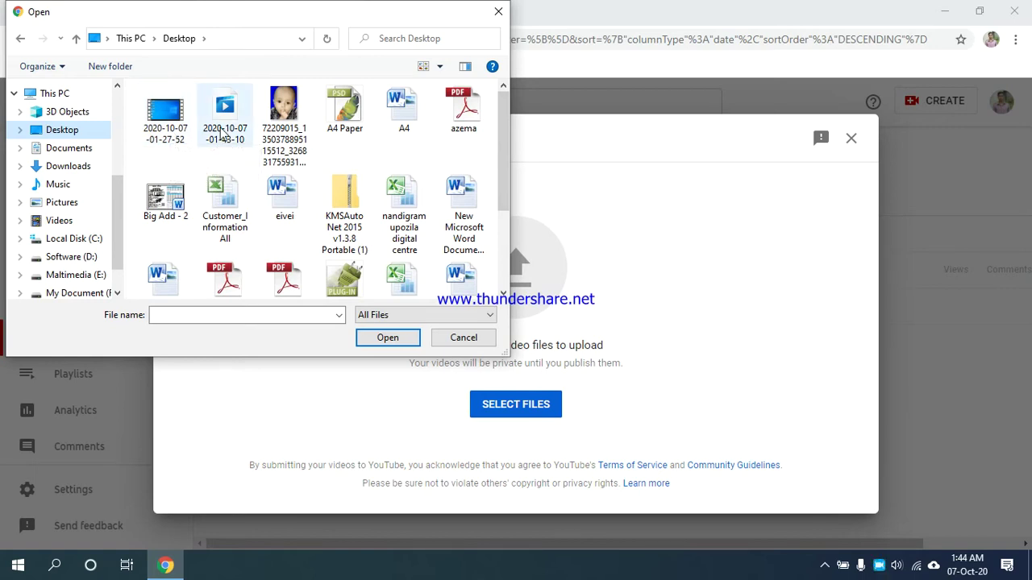
left_click(167, 130)
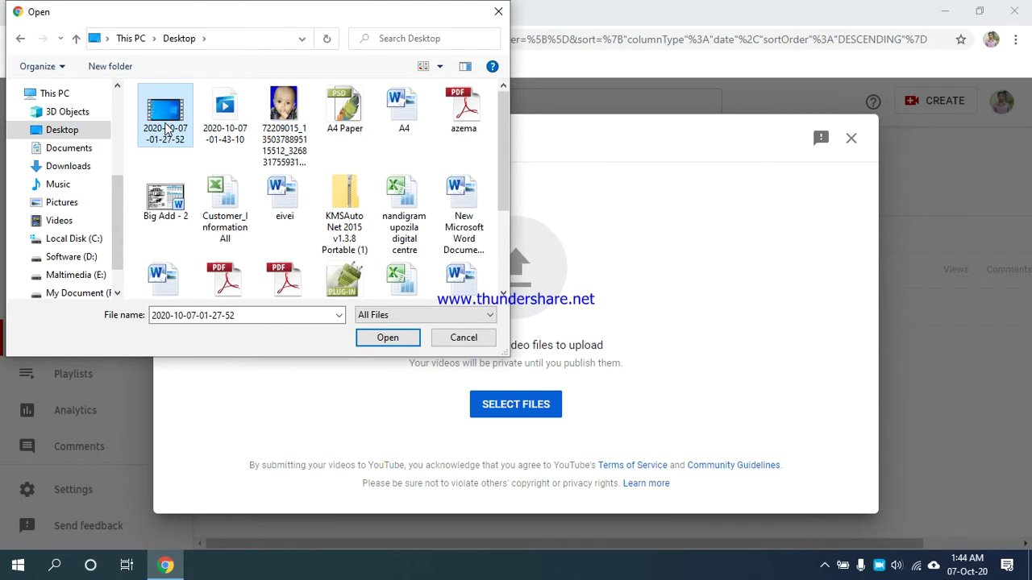
left_click(387, 340)
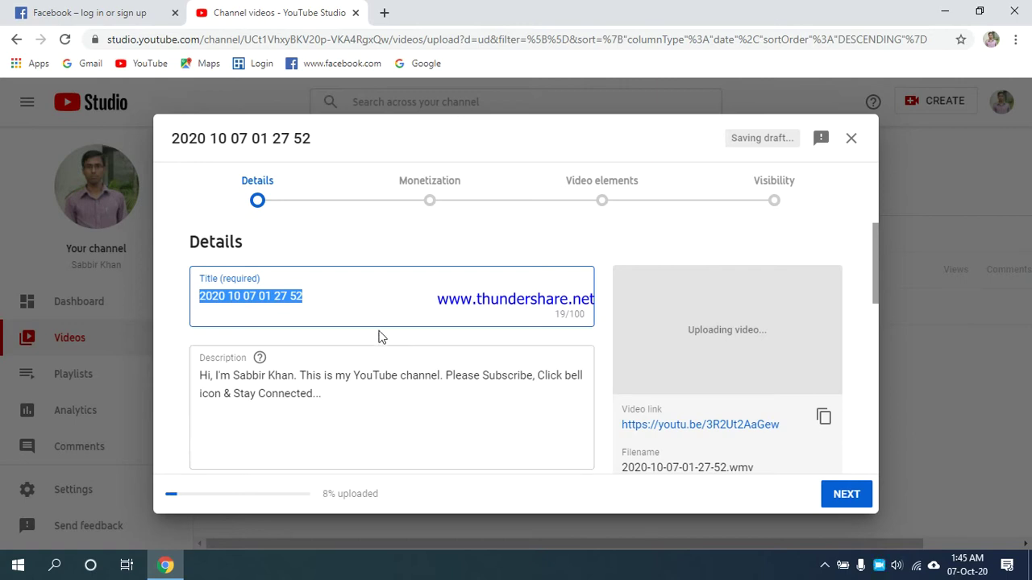
Replace the video's title with "এক ক্লিকেই ছবি হবে অনেক সুন্দর"
left_click(253, 193)
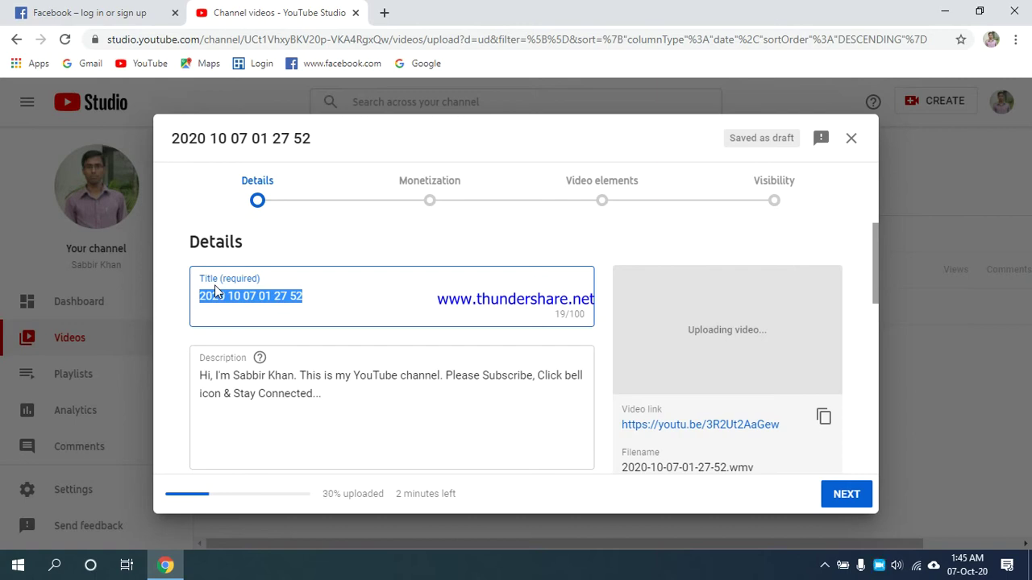
type("gc")
key("BackSpace")
key("BackSpace")
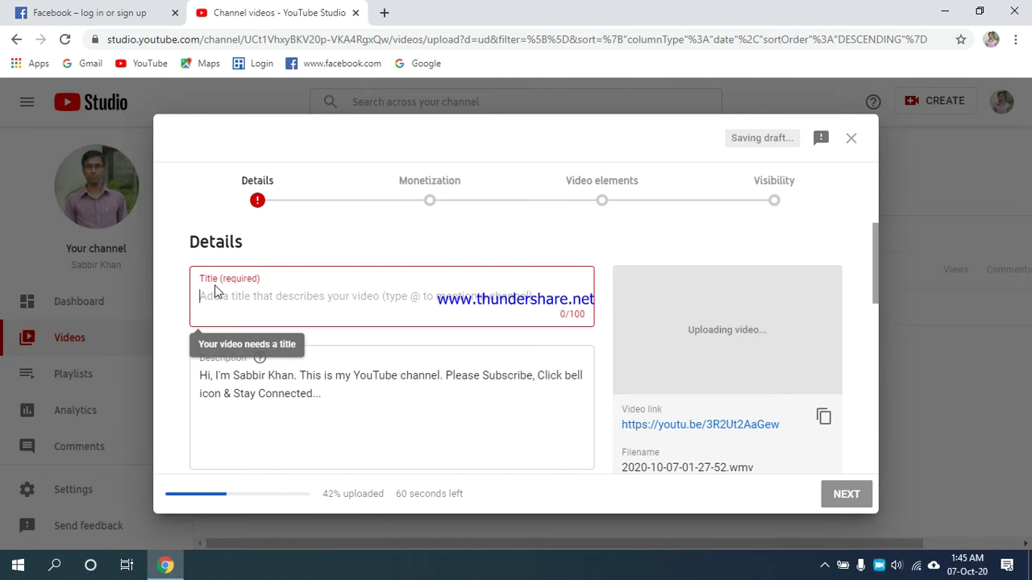
type("এক ক্লি ক্রিকেই")
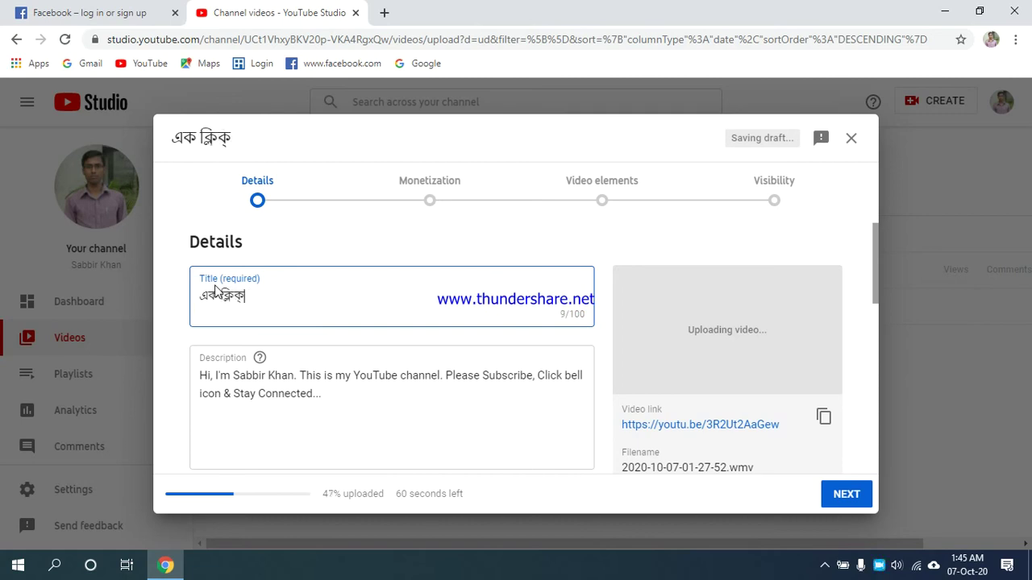
type(" ছবি")
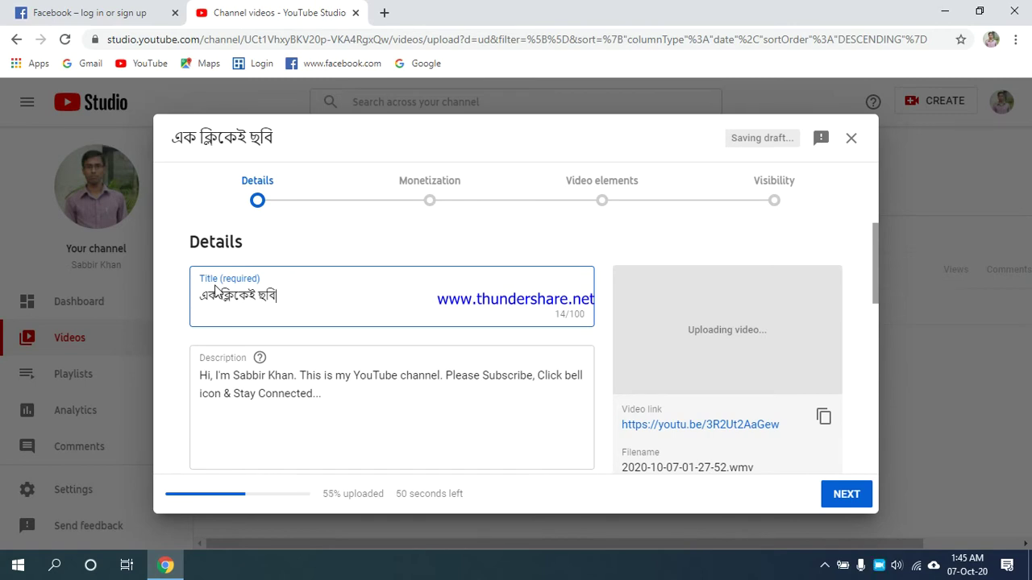
type("প")
key("BackSpace")
type("হবে অনেক সুন্দর")
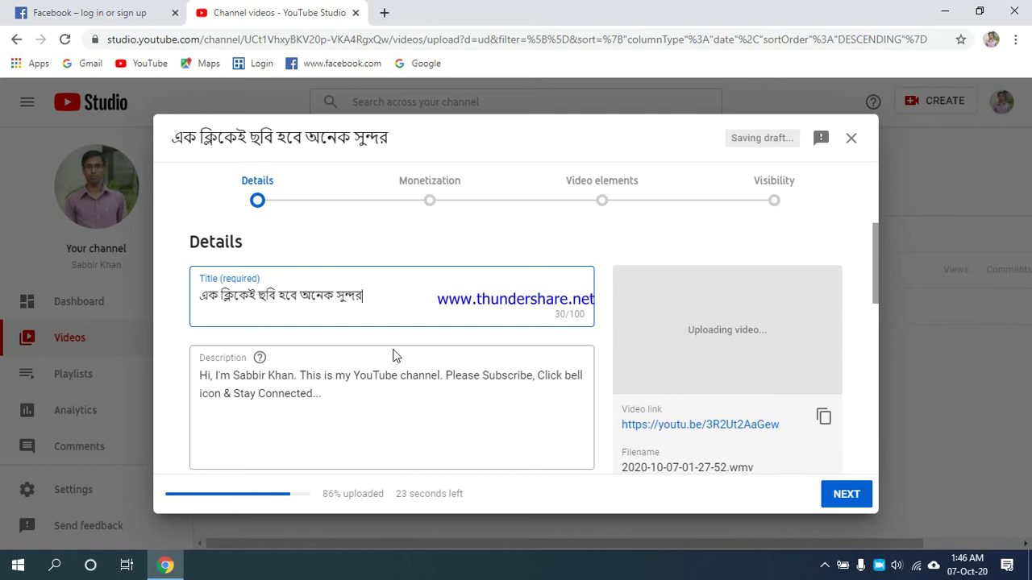
Add the video to the Adobe Photoshope playlist
scroll(419, 333, "down", 4)
scroll(226, 320, "up", 2)
scroll(226, 319, "up", 2)
scroll(305, 380, "down", 3)
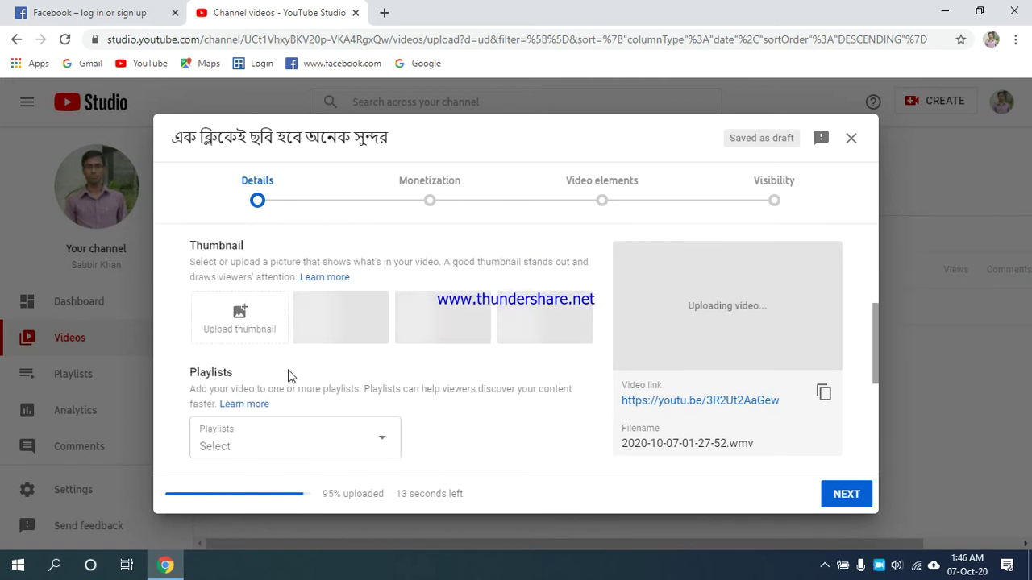
scroll(288, 375, "down", 3)
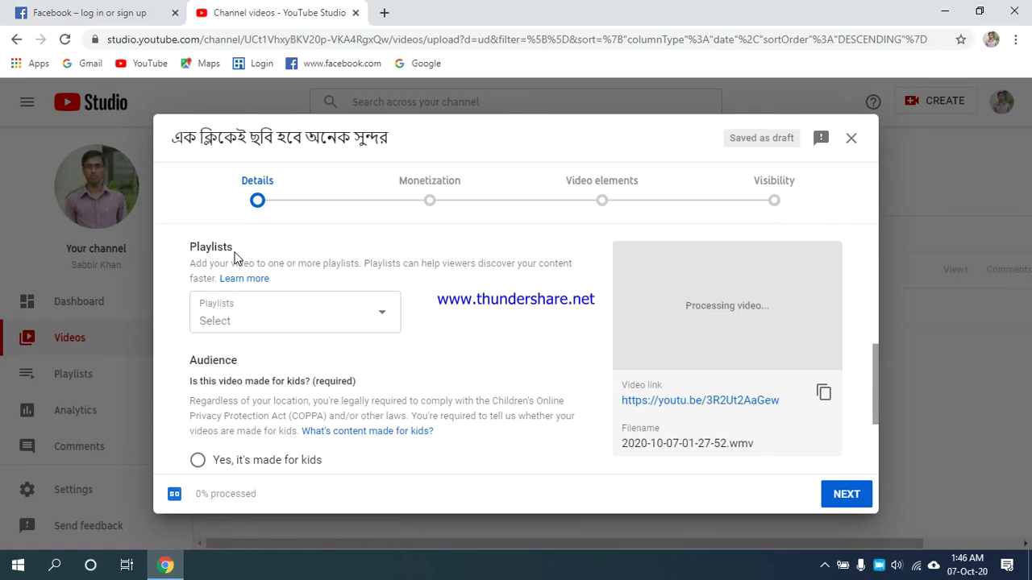
left_click(379, 321)
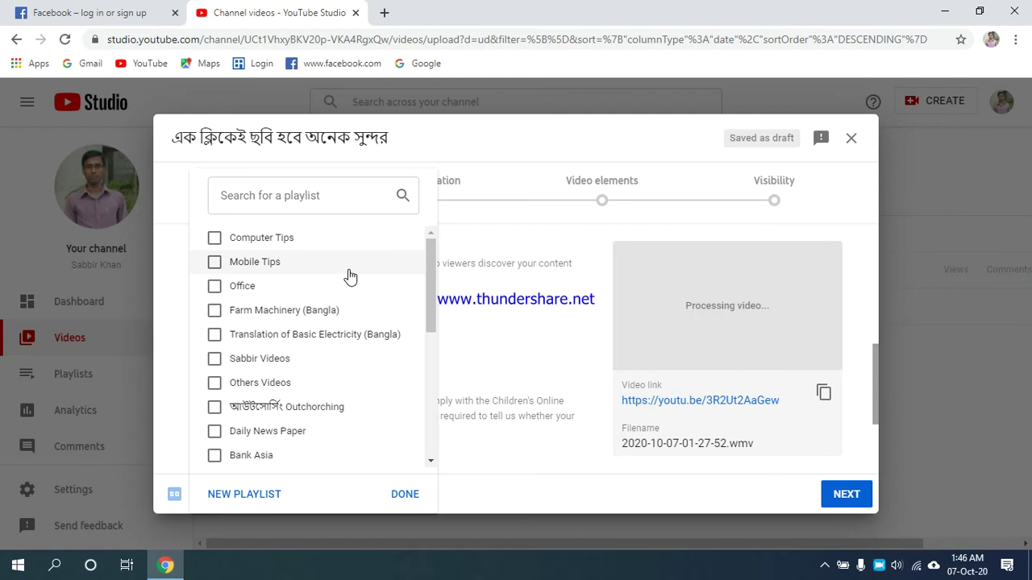
scroll(350, 277, "down", 4)
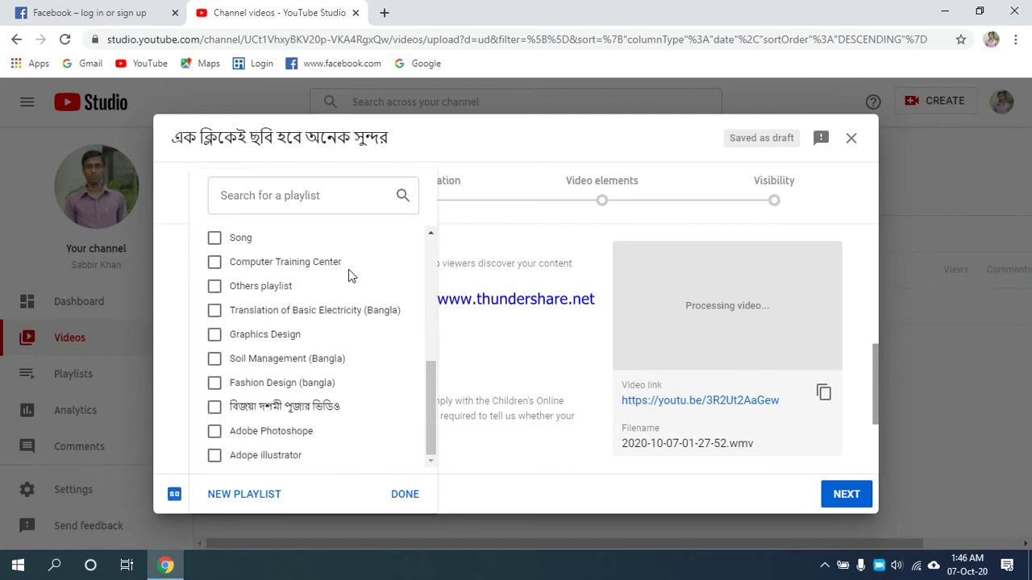
left_click(214, 432)
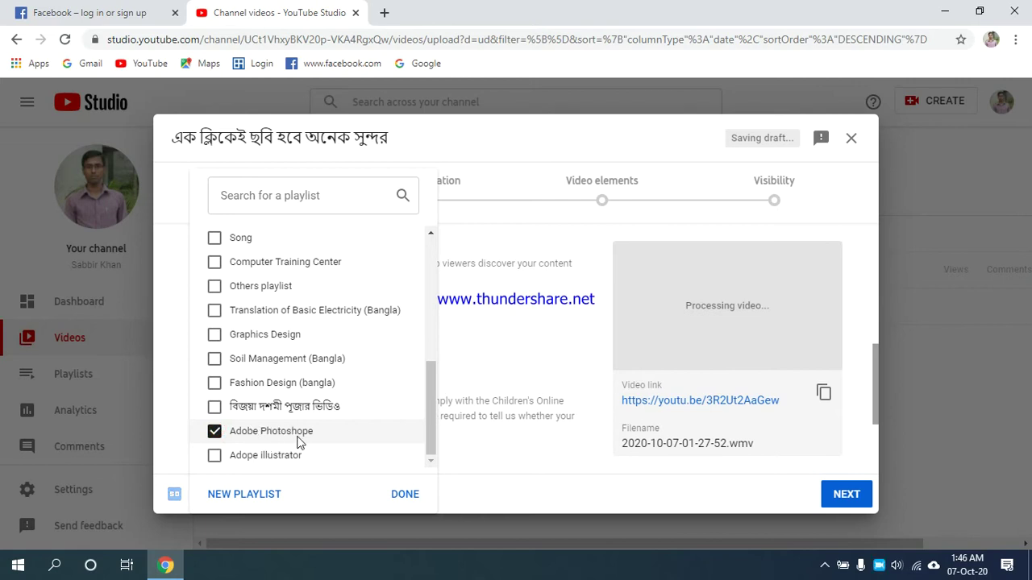
left_click(404, 500)
Mark the video as not made for kids and continue to the Monetization stage
scroll(347, 316, "down", 2)
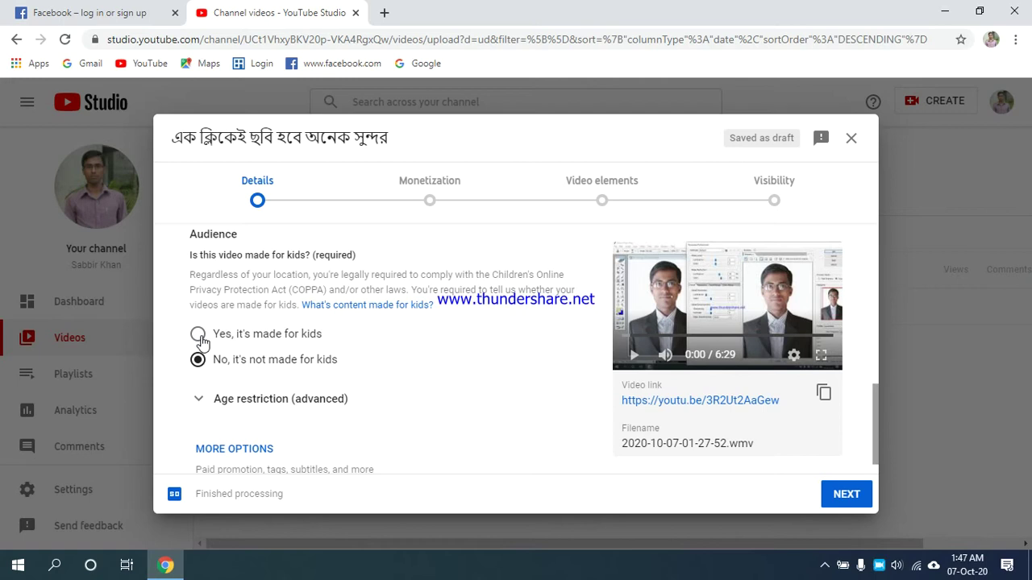
left_click(206, 363)
scroll(347, 376, "down", 1)
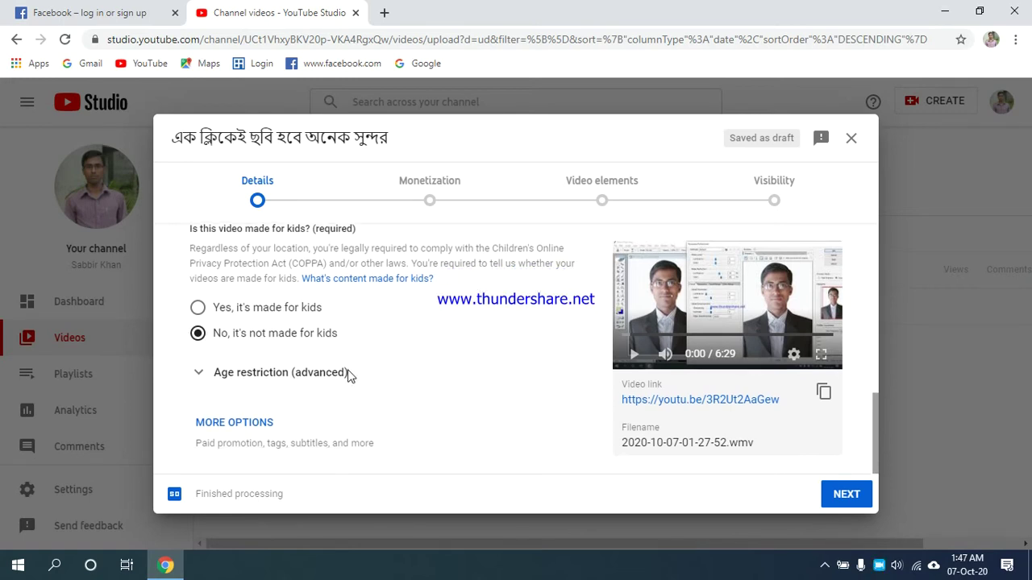
scroll(427, 375, "up", 5)
scroll(495, 377, "down", 5)
scroll(495, 377, "up", 5)
scroll(500, 376, "down", 1)
scroll(499, 375, "down", 5)
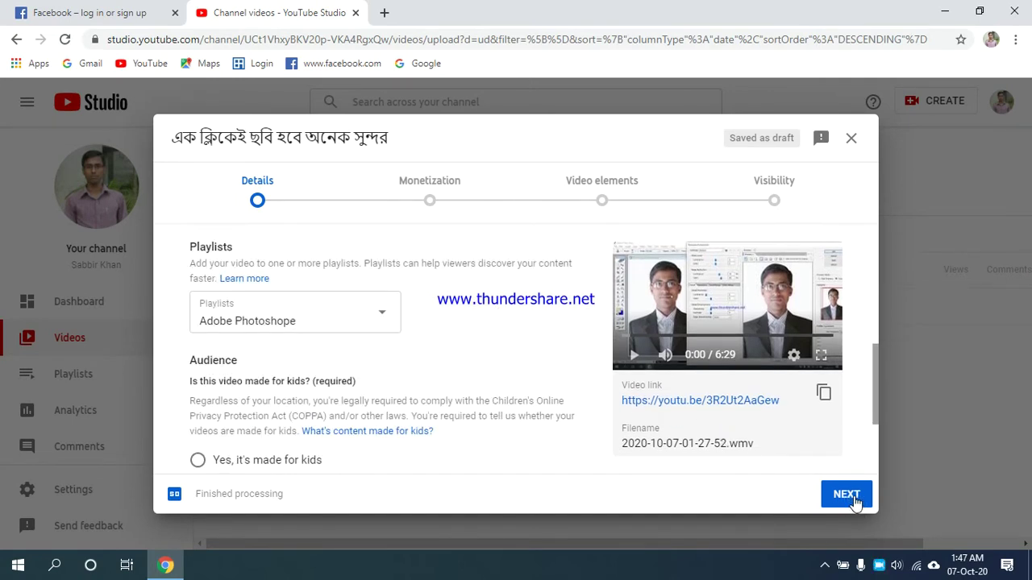
left_click(859, 500)
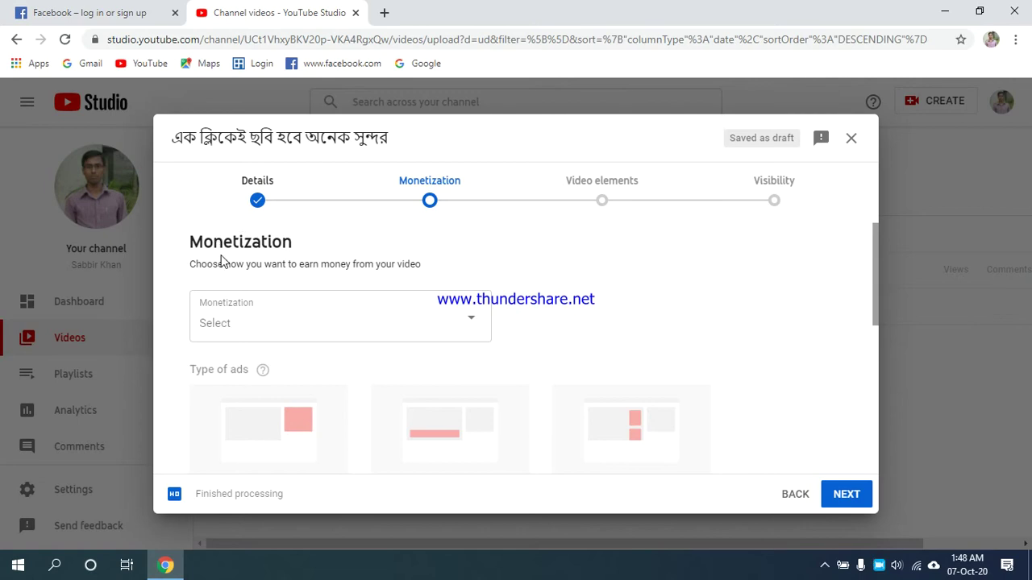
Turn monetization on for the video and continue to the Ad suitability stage
left_click(473, 317)
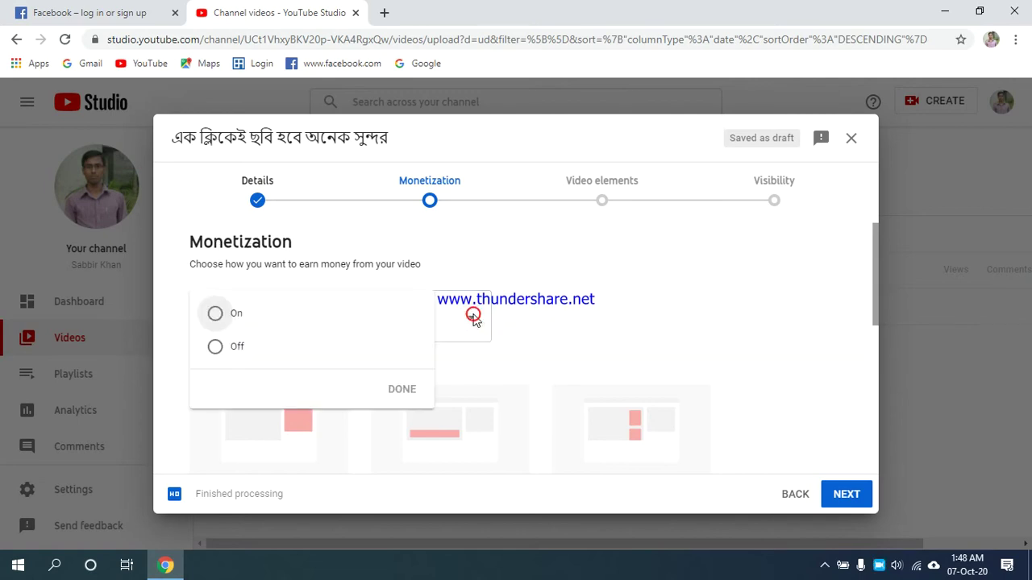
left_click(214, 315)
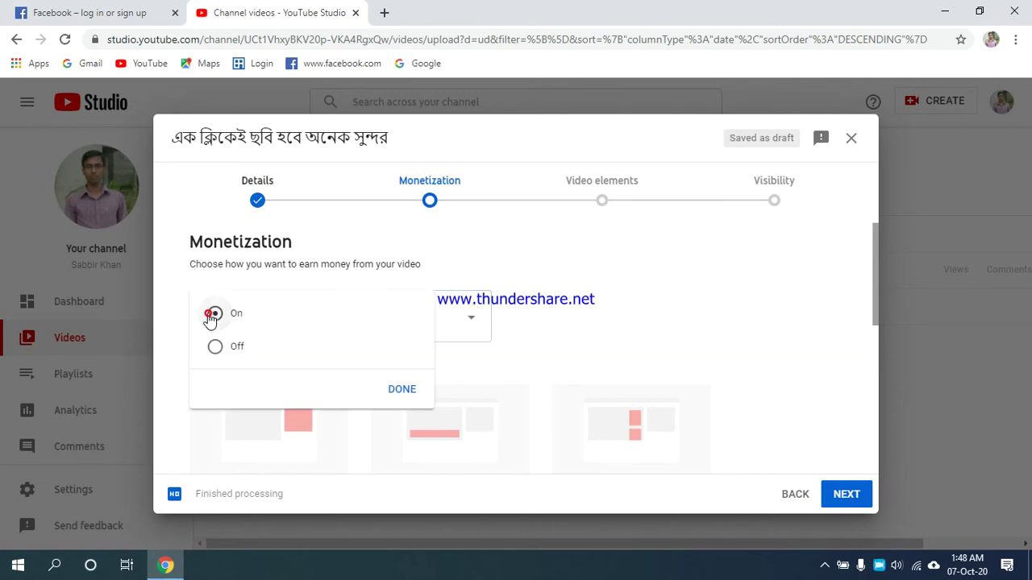
left_click(406, 391)
scroll(576, 328, "down", 4)
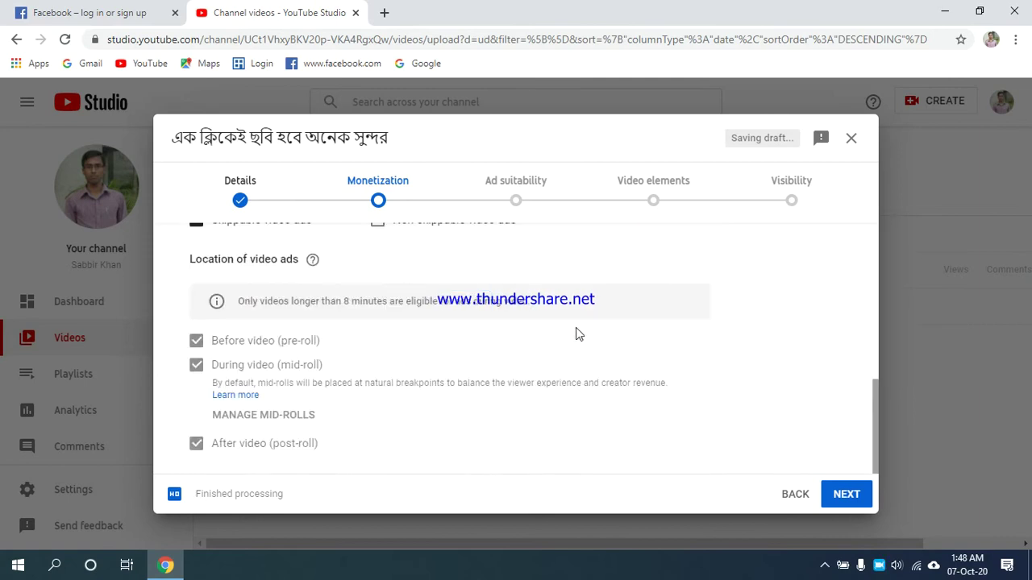
scroll(578, 327, "up", 2)
scroll(578, 327, "down", 2)
scroll(578, 327, "up", 4)
scroll(578, 329, "down", 4)
left_click(846, 500)
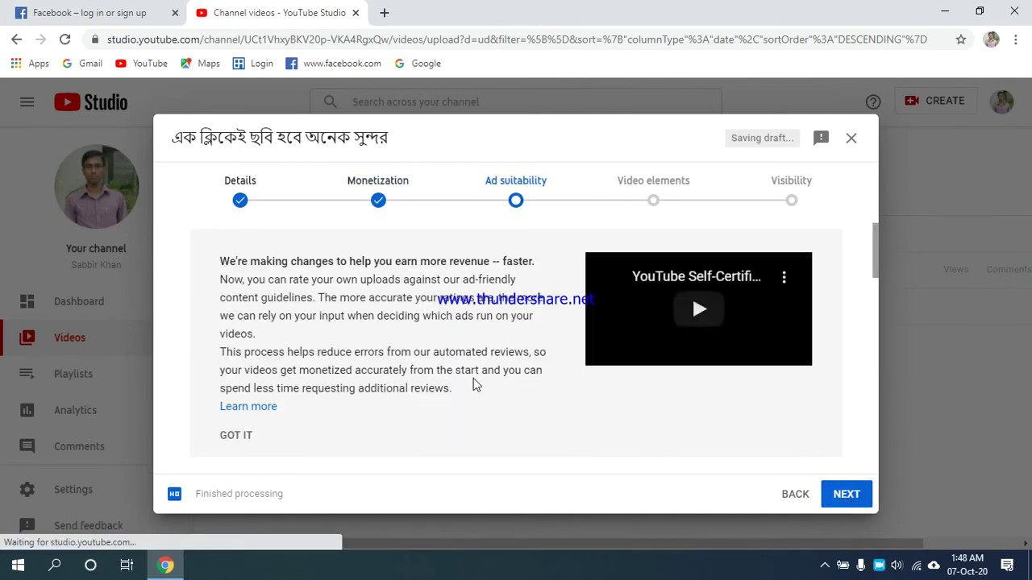
Rate the video's ad suitability as "None of the above" and continue to the Video elements stage
scroll(473, 383, "down", 4)
scroll(474, 384, "down", 6)
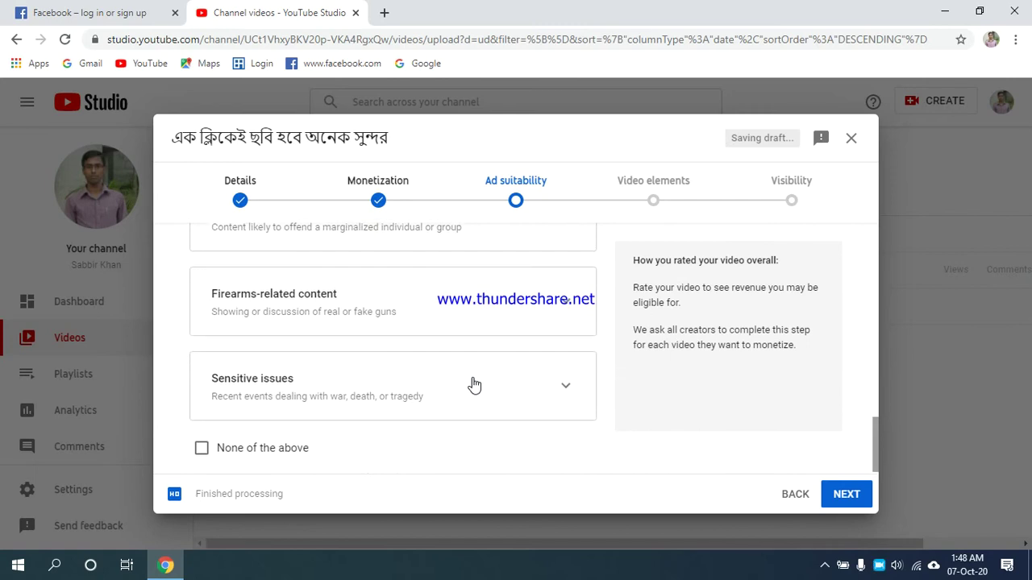
left_click(202, 448)
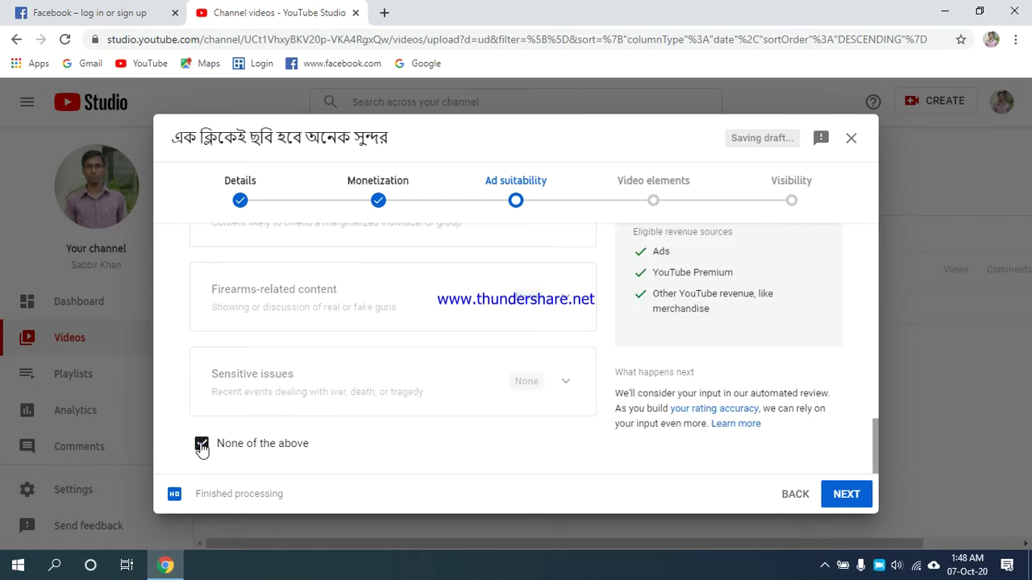
scroll(331, 369, "up", 2)
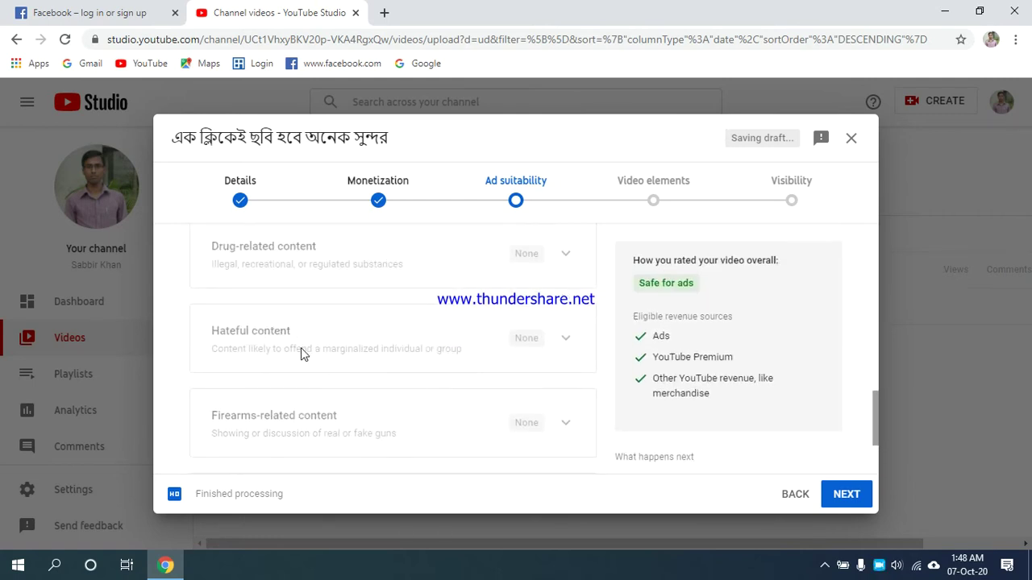
scroll(338, 352, "up", 3)
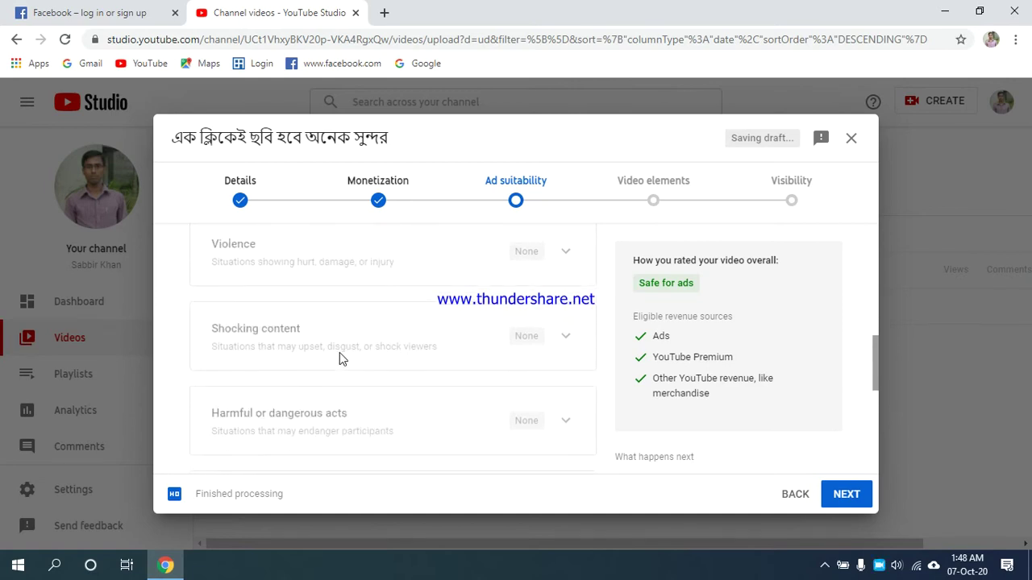
scroll(340, 353, "down", 5)
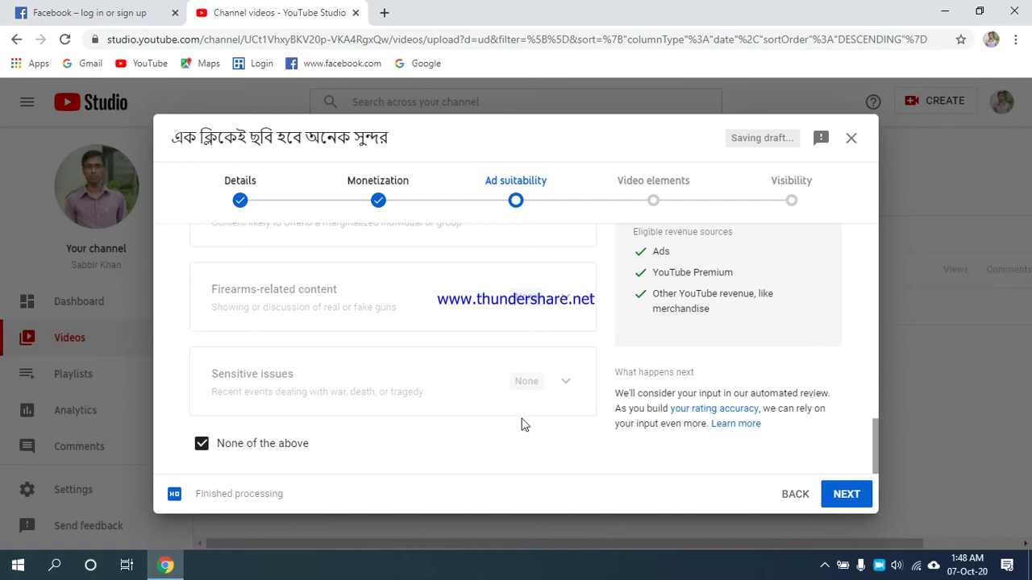
left_click(847, 496)
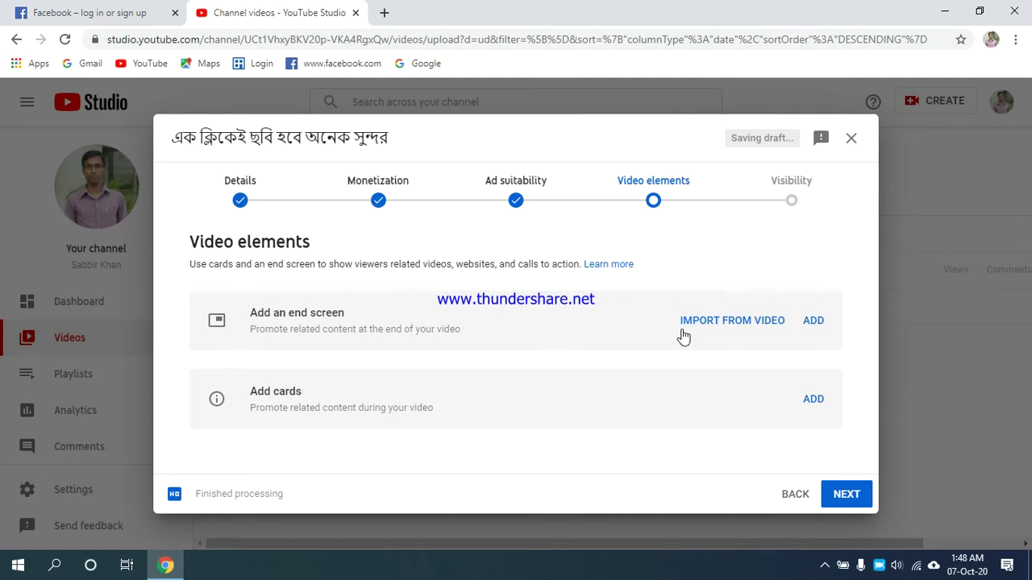
Add an end screen using the 2 videos, 1 subscribe layout and save it
left_click(824, 328)
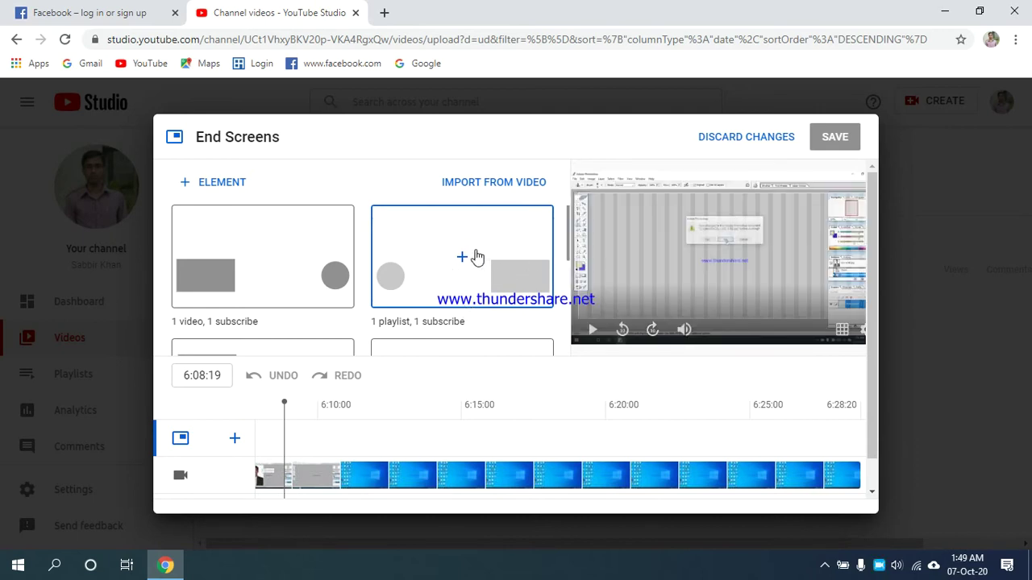
scroll(476, 256, "down", 4)
scroll(476, 258, "up", 2)
scroll(475, 258, "up", 2)
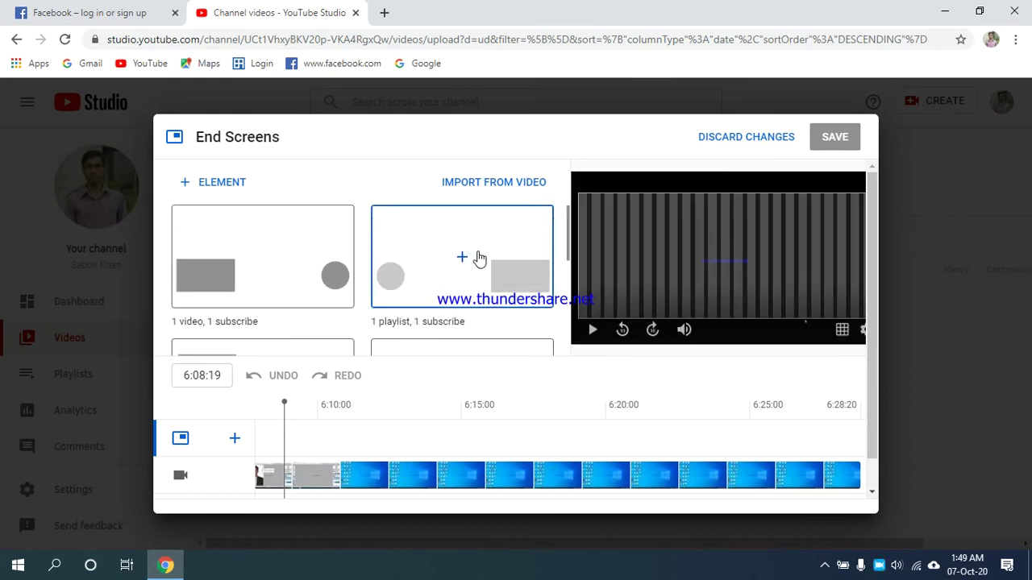
scroll(478, 258, "down", 6)
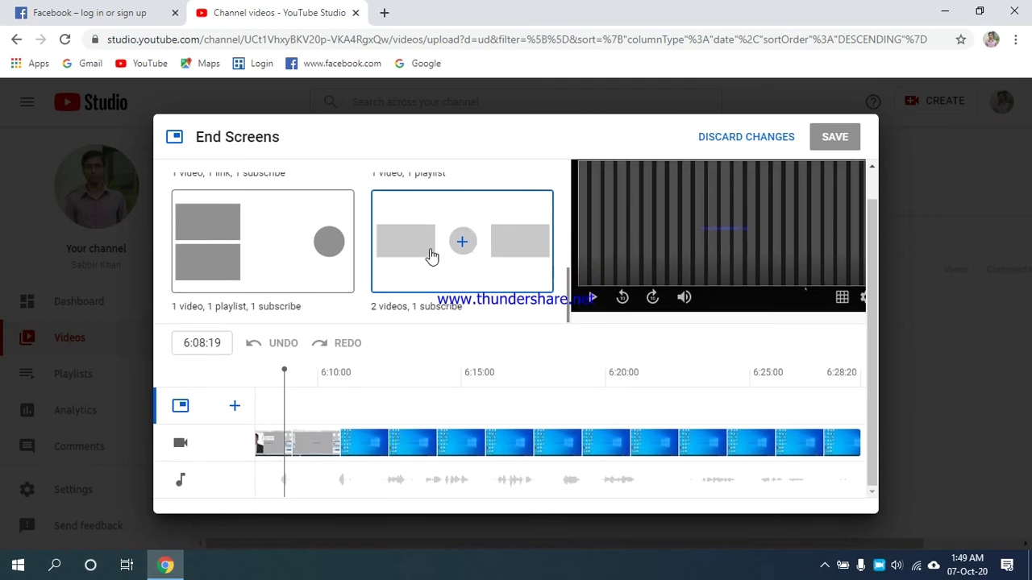
scroll(442, 253, "up", 5)
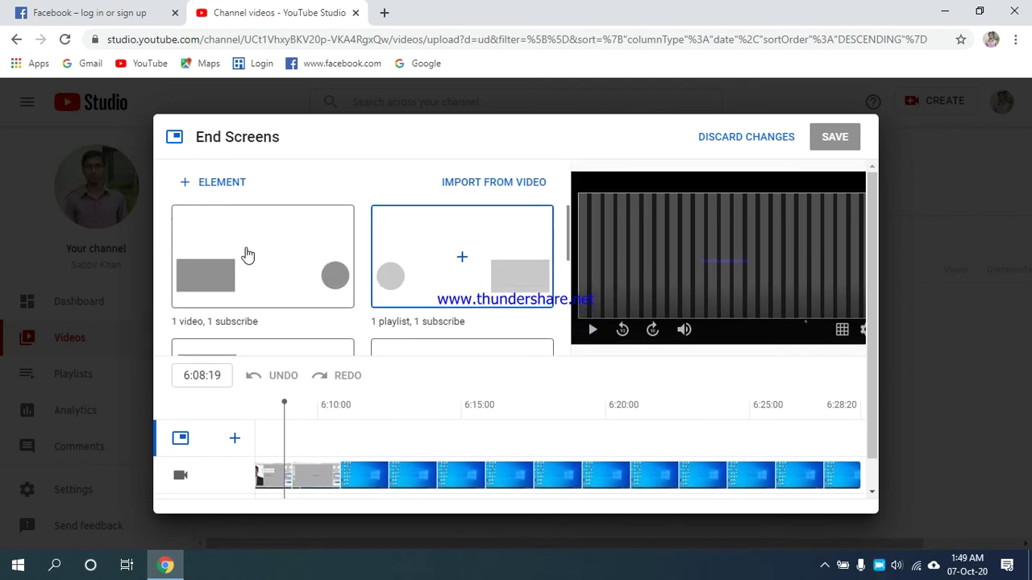
scroll(454, 262, "down", 1)
scroll(456, 264, "down", 1)
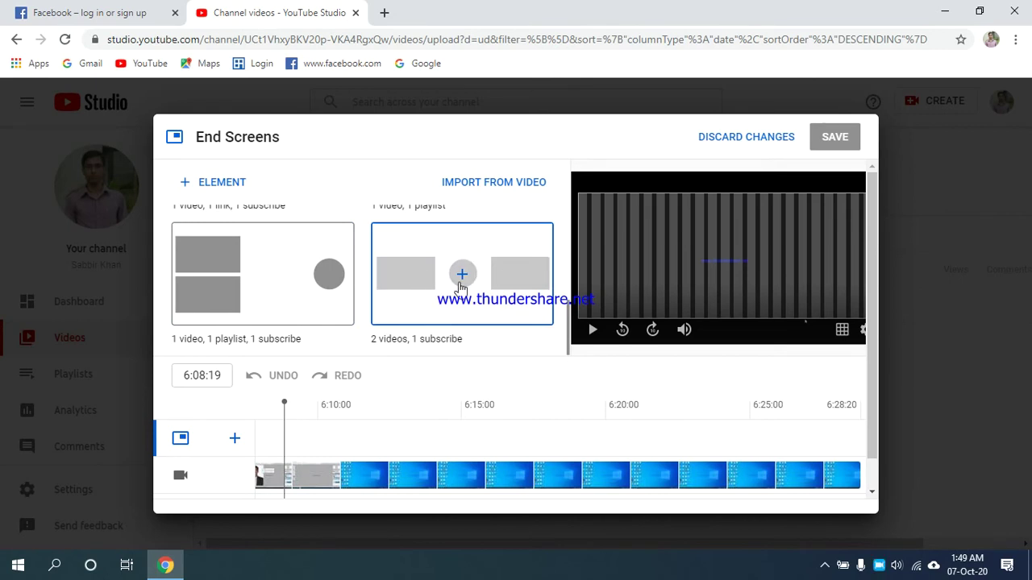
scroll(472, 268, "up", 2)
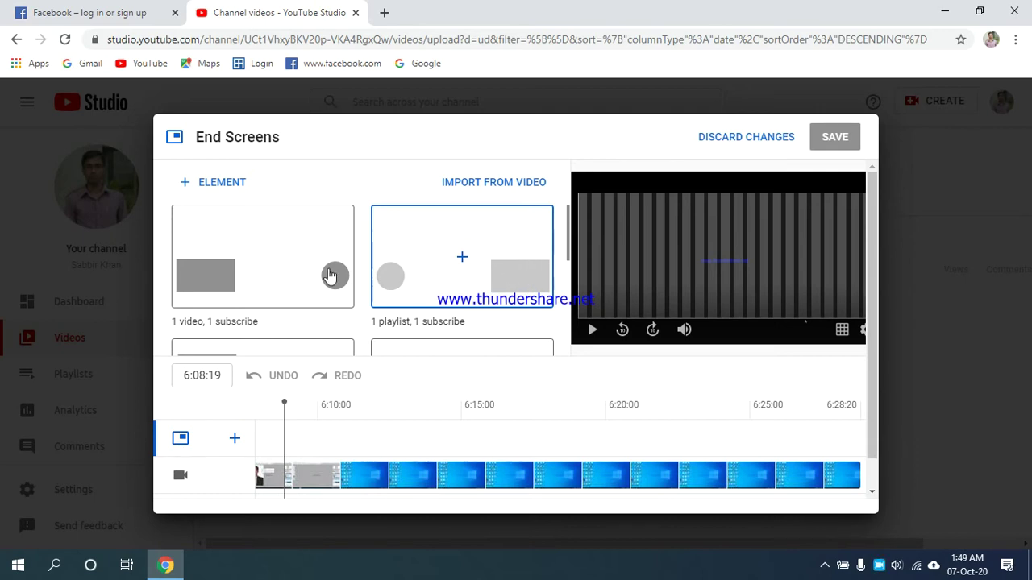
scroll(342, 258, "down", 2)
scroll(460, 242, "down", 1)
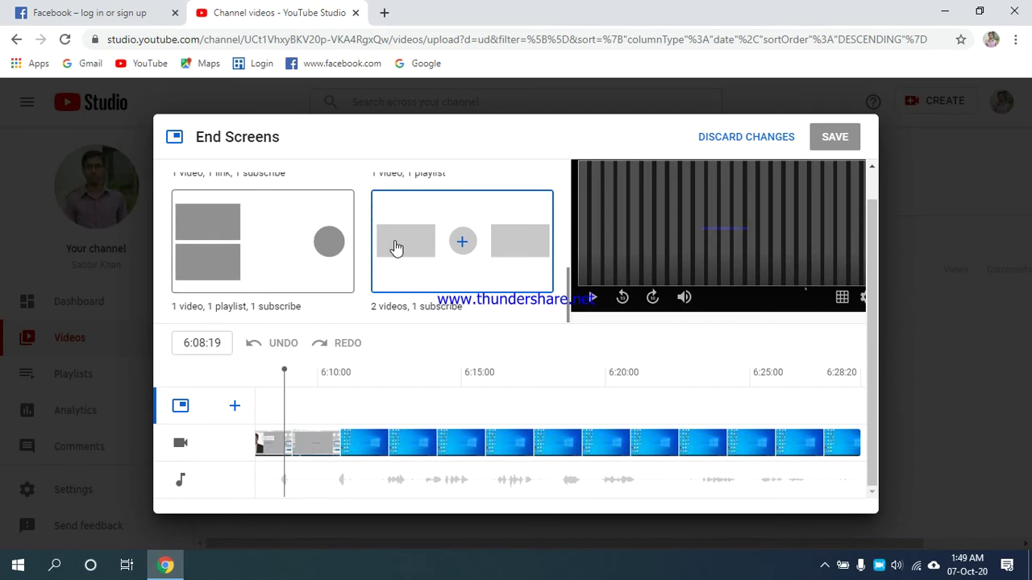
left_click(458, 228)
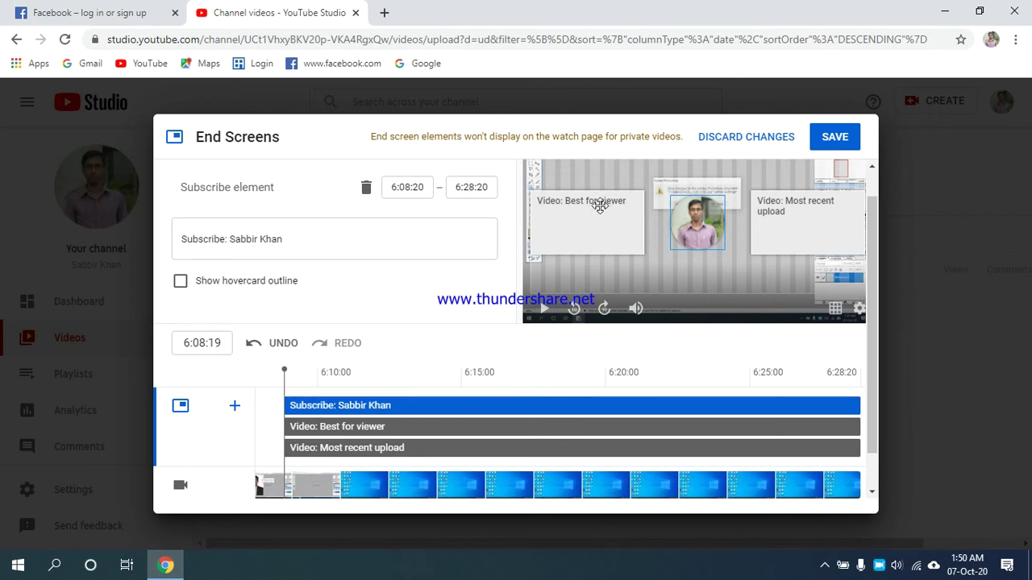
scroll(454, 225, "down", 1)
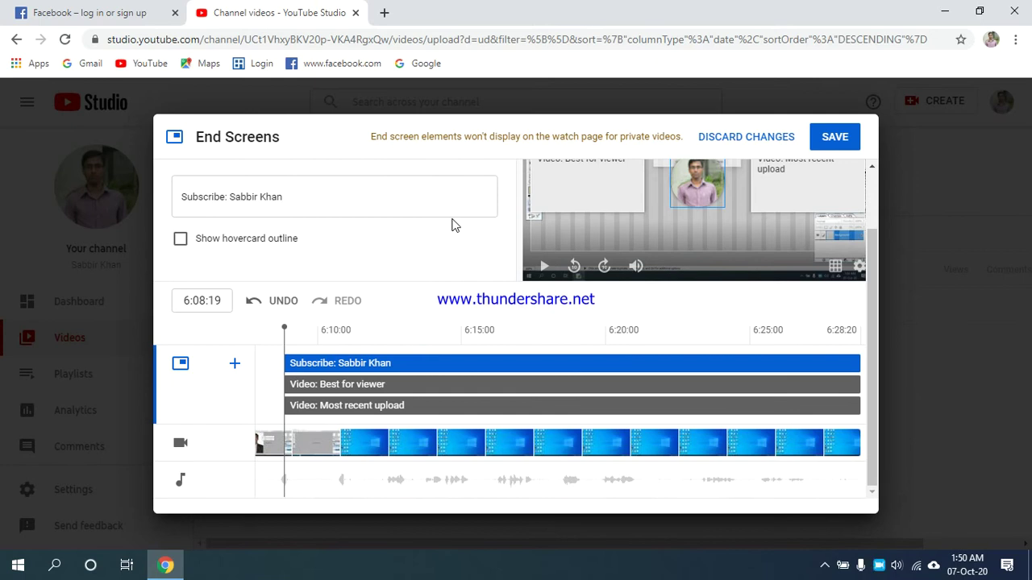
left_click(844, 141)
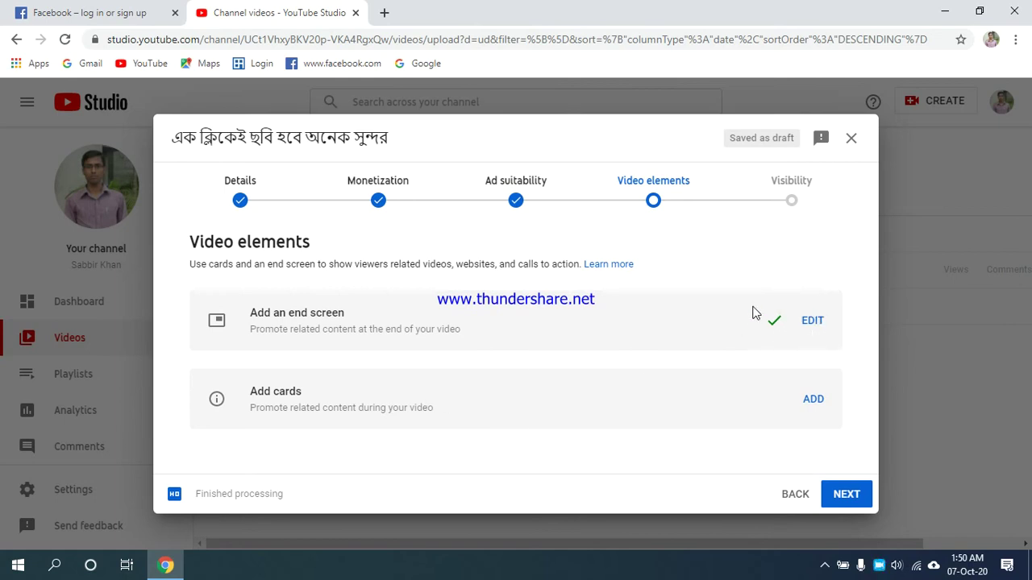
Add a video card at 0:00:00 that suggests the channel's video about YouTubers' income, and save the cards
left_click(814, 398)
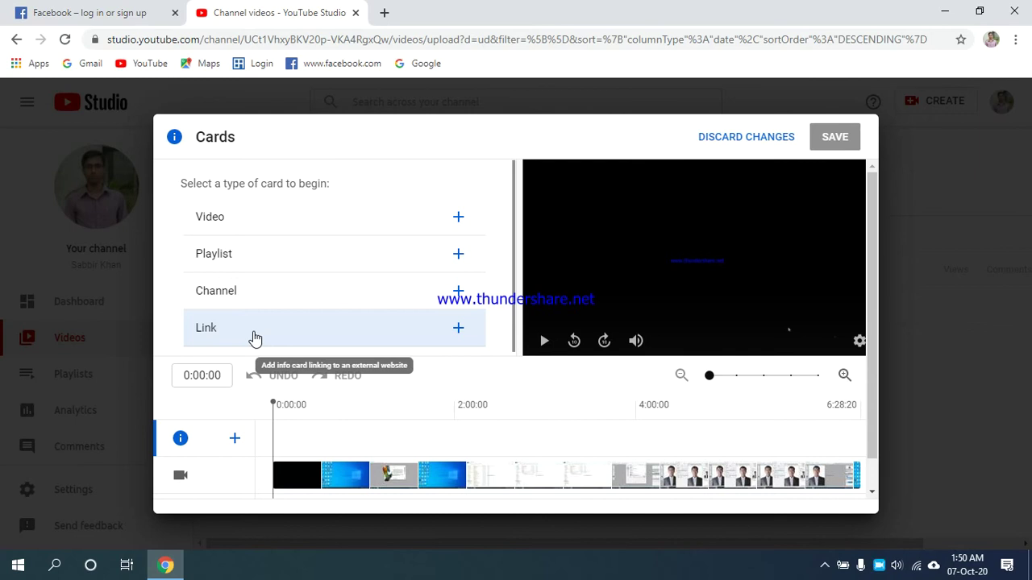
left_click(360, 224)
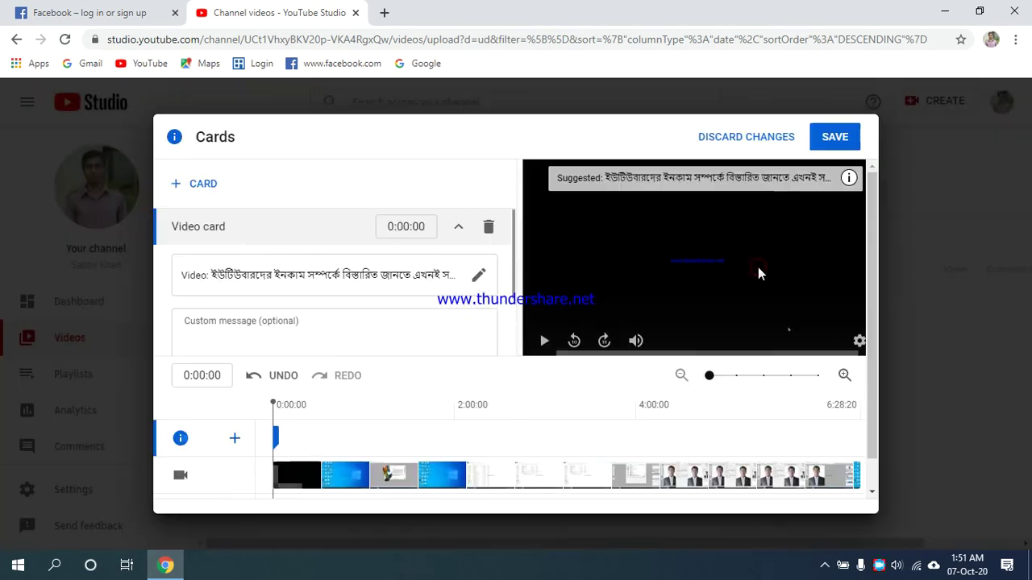
left_click(758, 267)
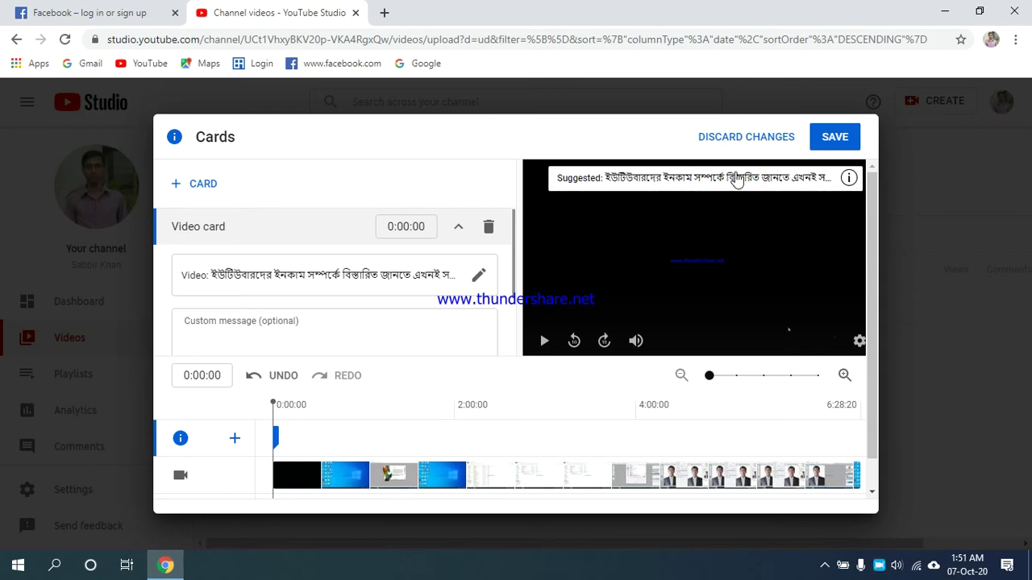
left_click(836, 139)
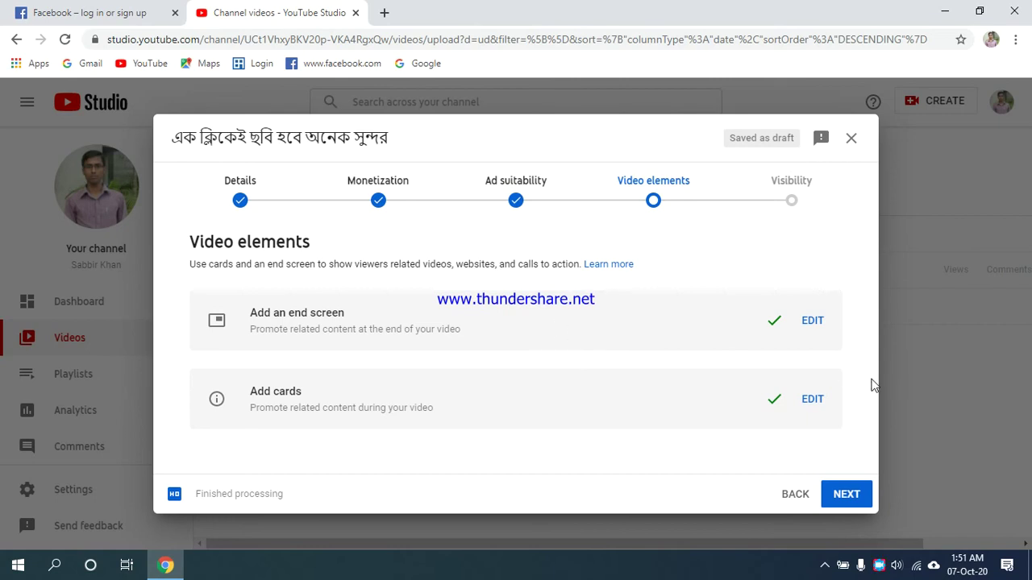
Continue to the Visibility stage and set the video's visibility to Public
left_click(847, 496)
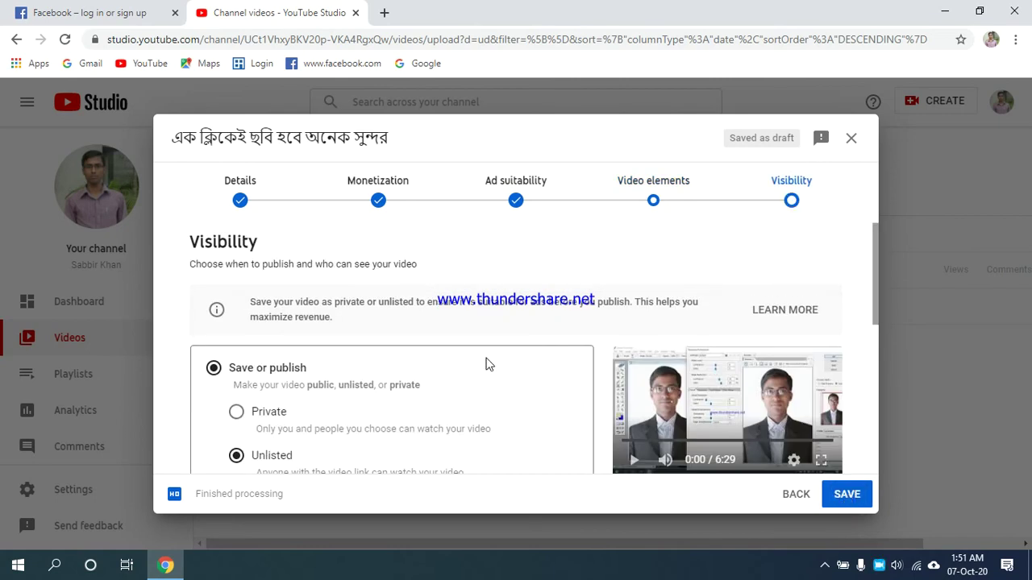
scroll(483, 362, "down", 3)
scroll(483, 360, "up", 2)
scroll(480, 359, "up", 2)
scroll(371, 345, "down", 2)
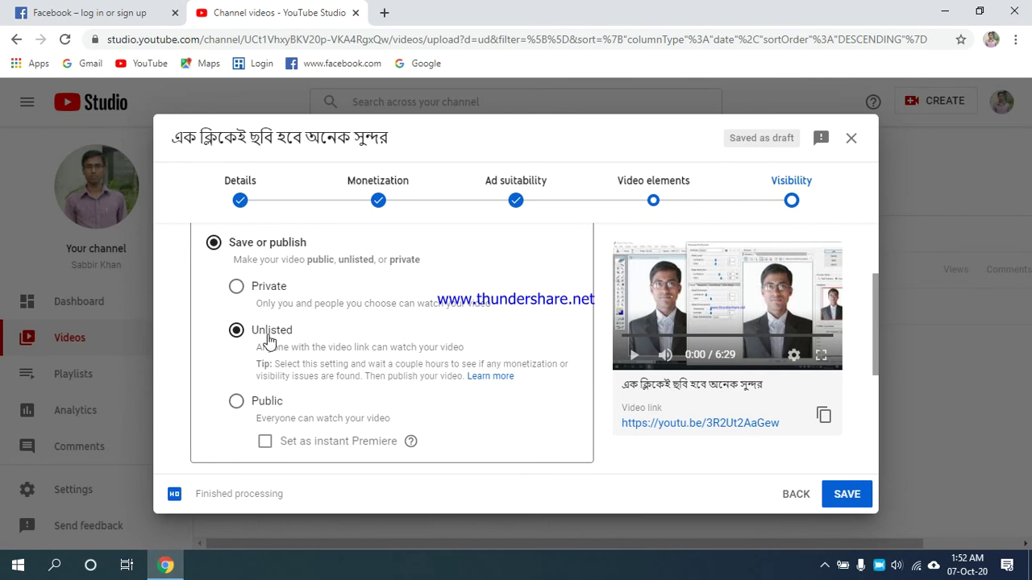
scroll(268, 341, "down", 2)
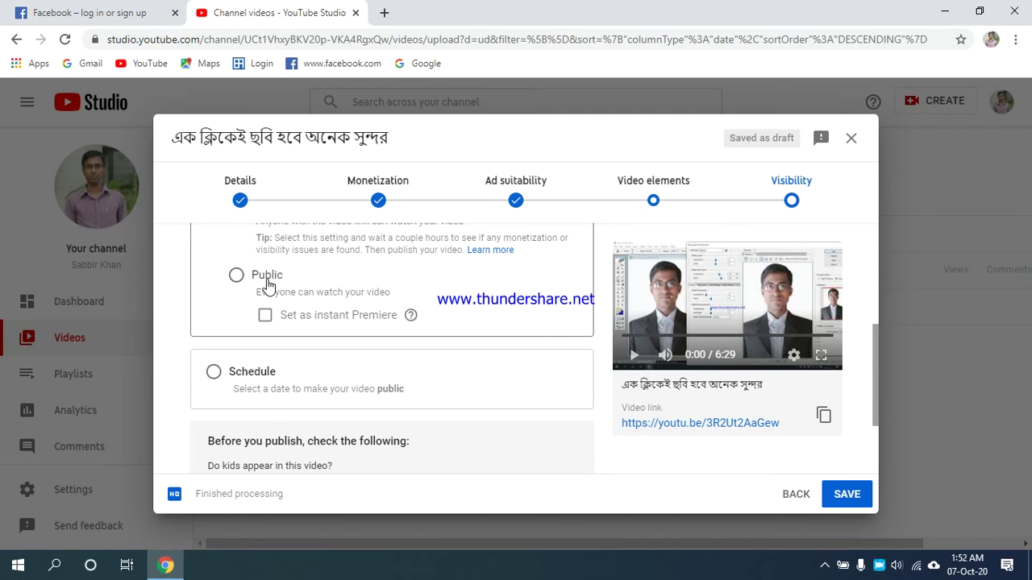
left_click(235, 277)
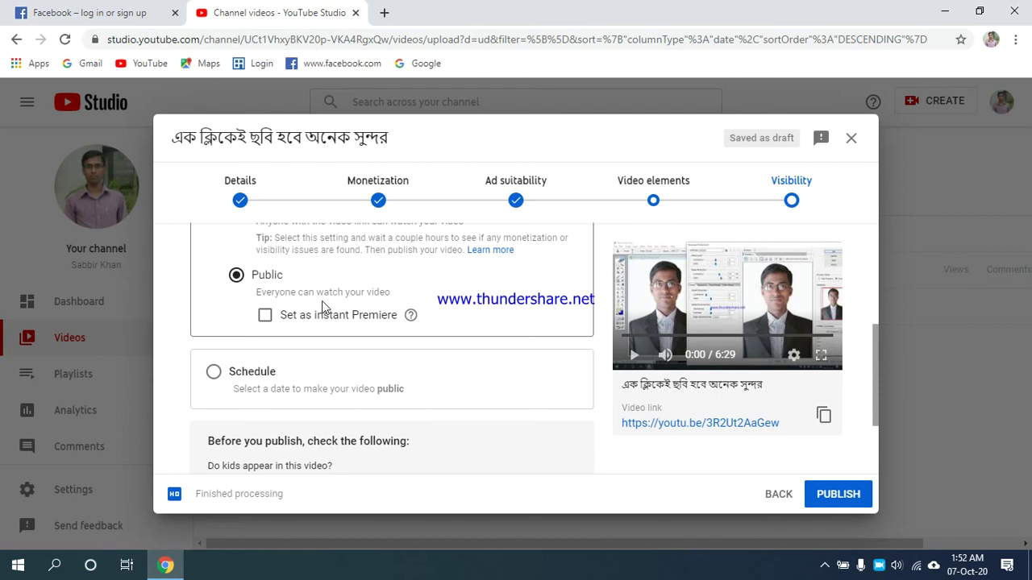
Set the video to go public on a schedule, on Oct 8, 2020 at 9:30 AM
scroll(321, 301, "down", 2)
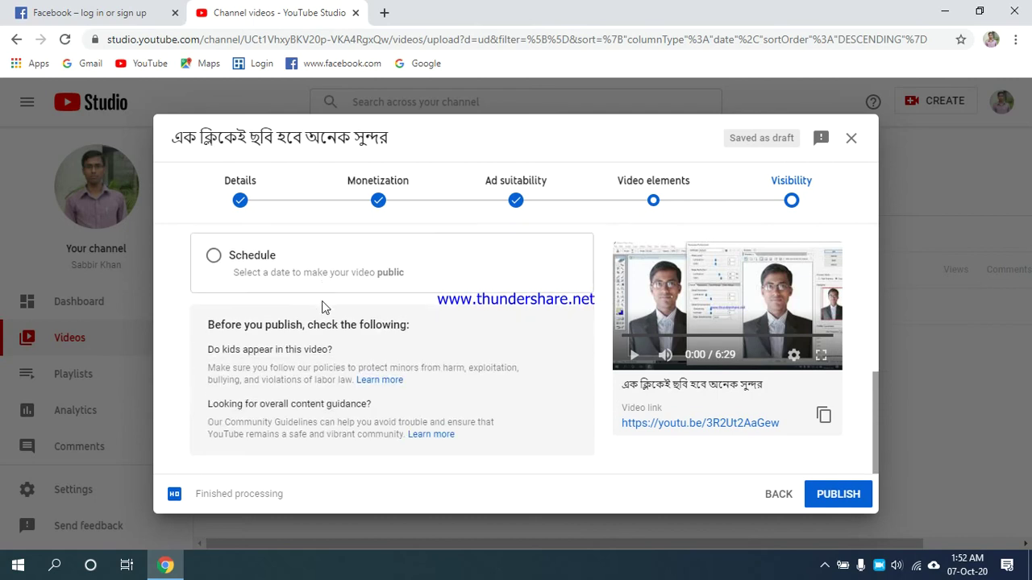
scroll(335, 301, "up", 2)
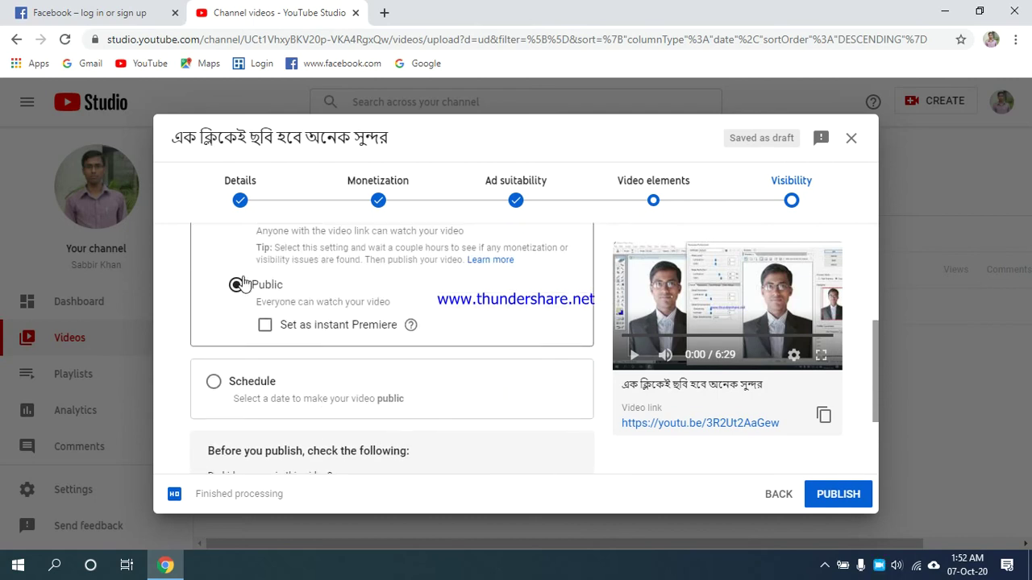
scroll(242, 282, "down", 2)
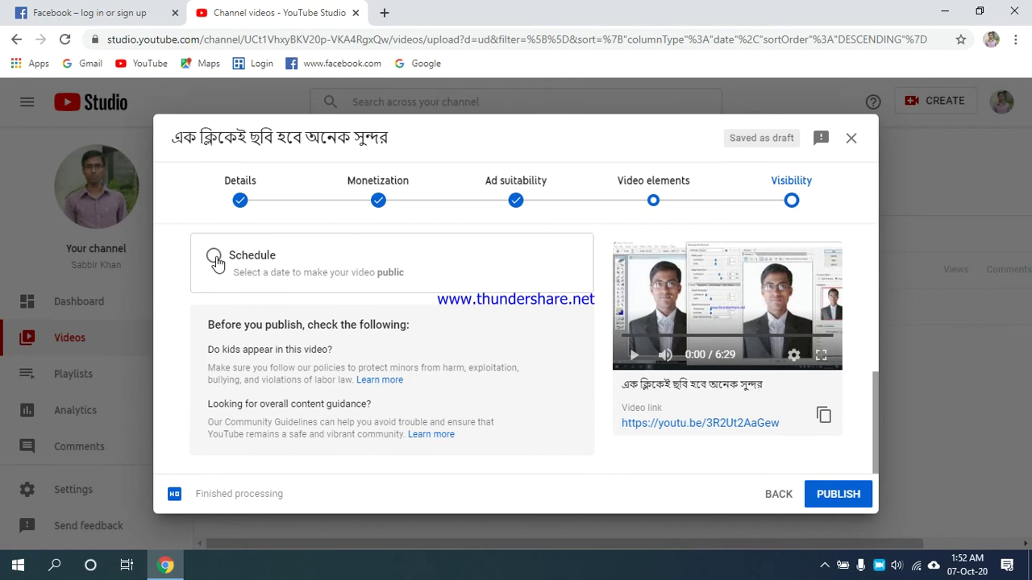
scroll(216, 264, "up", 2)
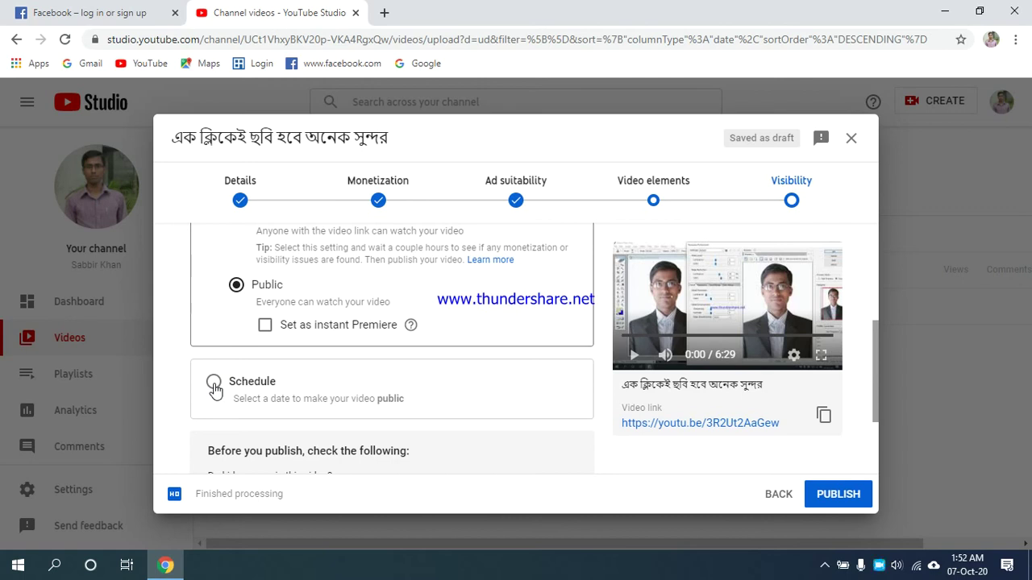
left_click(214, 382)
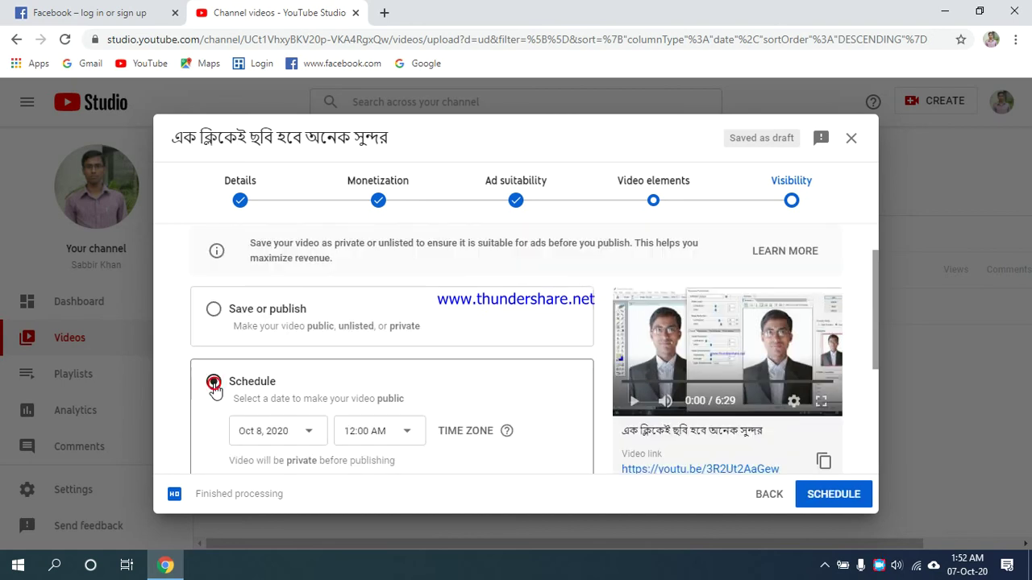
scroll(214, 379, "down", 2)
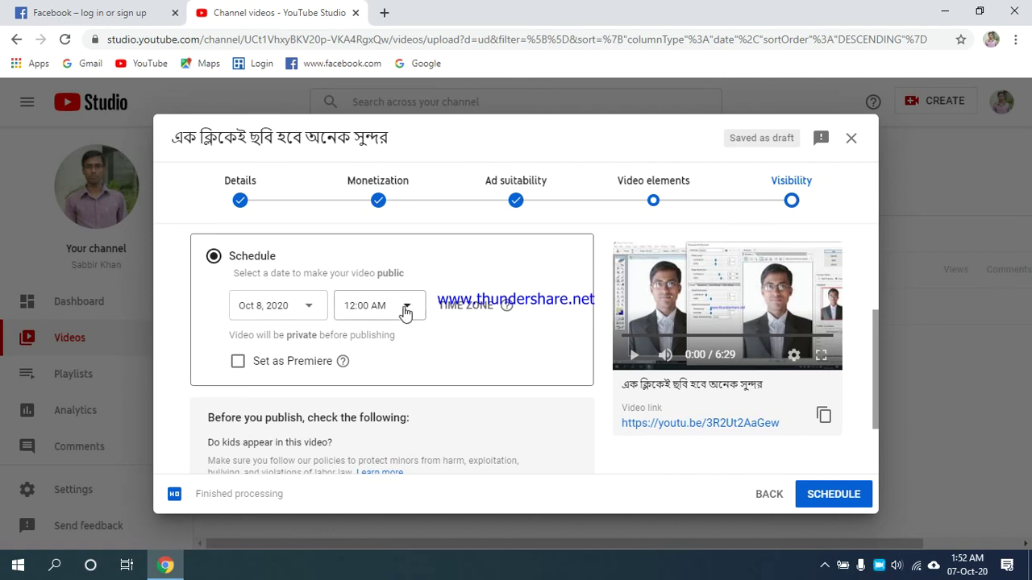
left_click(307, 304)
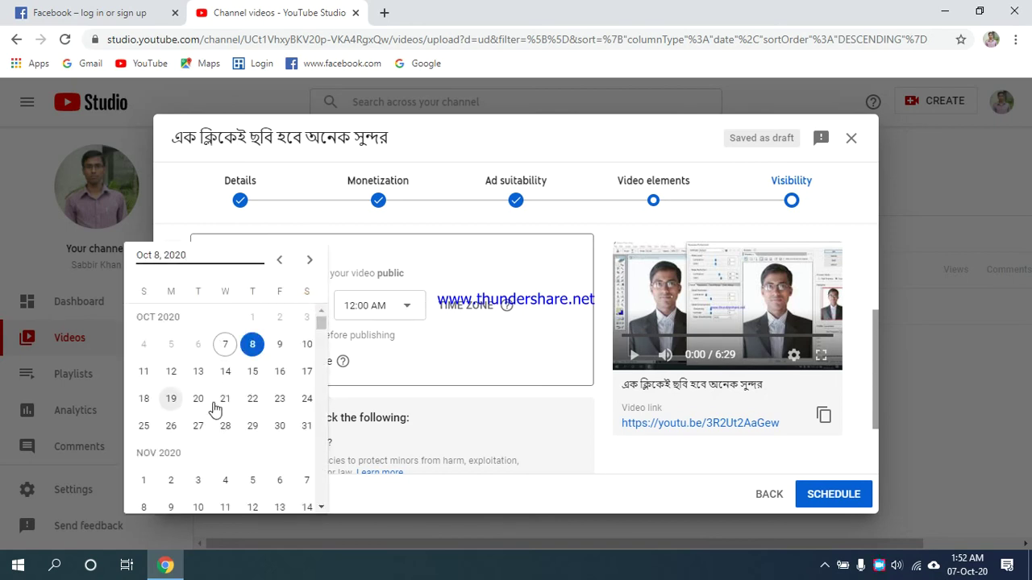
left_click(252, 344)
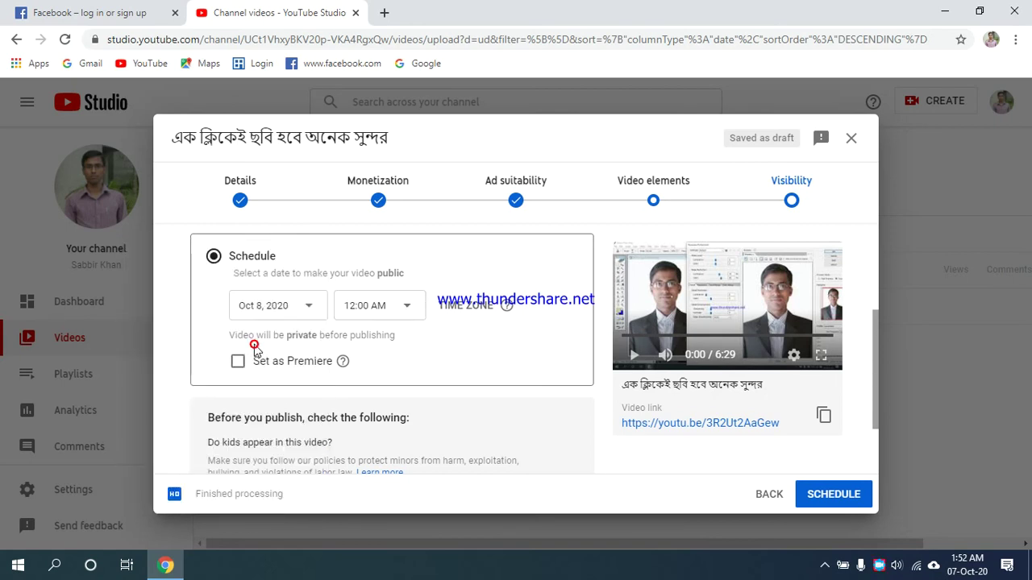
left_click(408, 307)
scroll(390, 320, "down", 7)
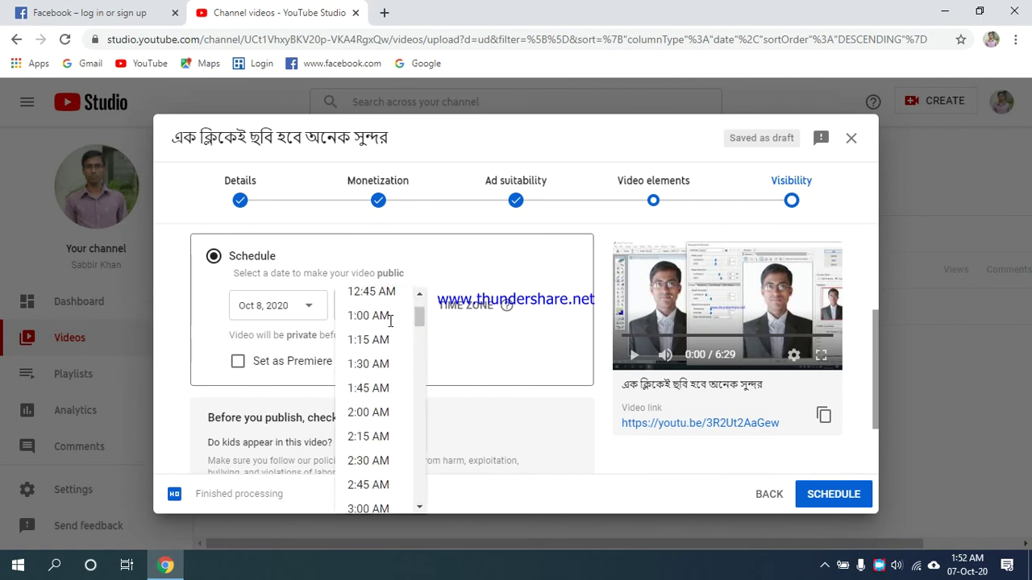
scroll(390, 320, "down", 4)
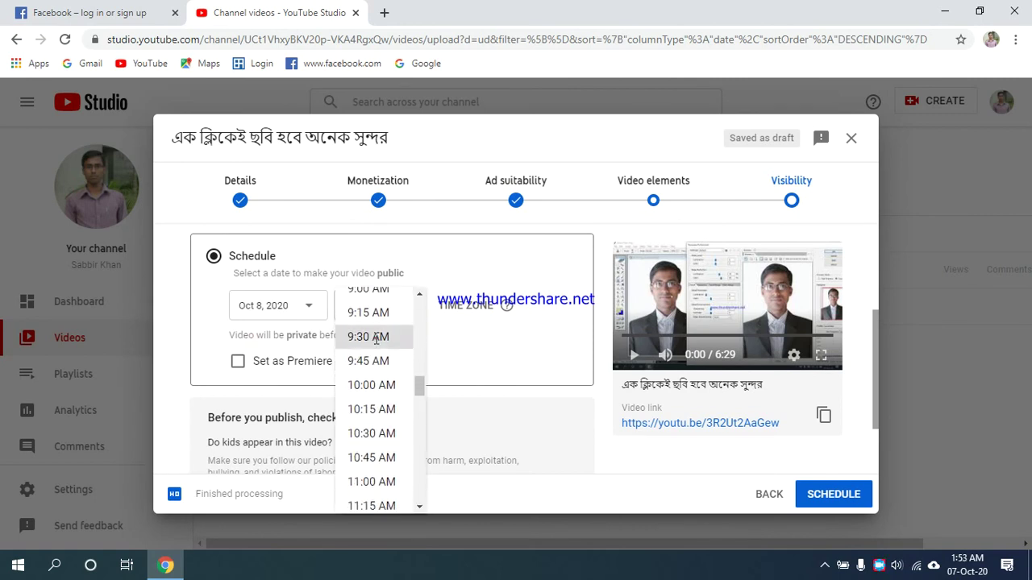
left_click(375, 338)
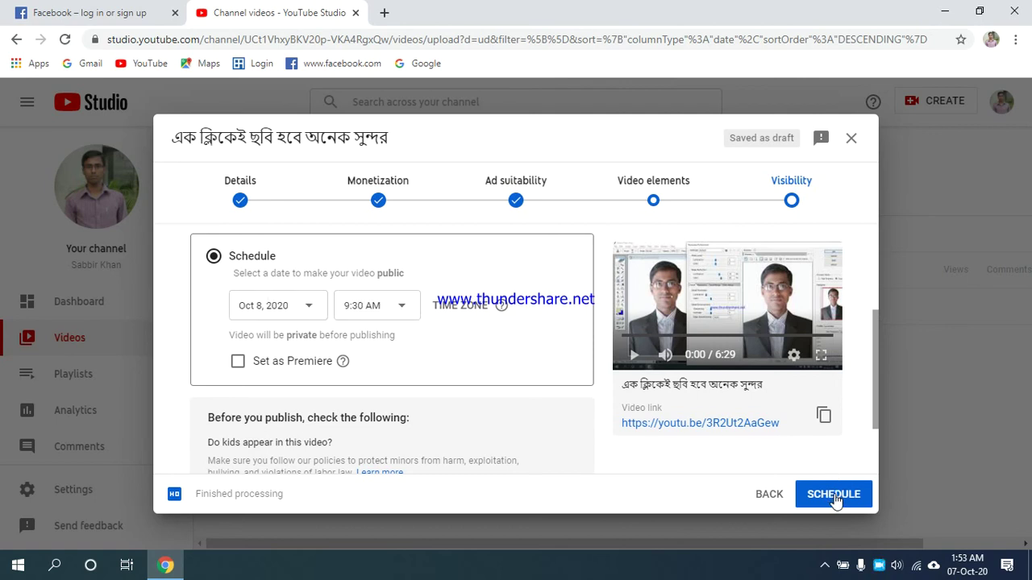
Switch the visibility from Schedule back to Save or publish with the Public option
scroll(495, 362, "up", 3)
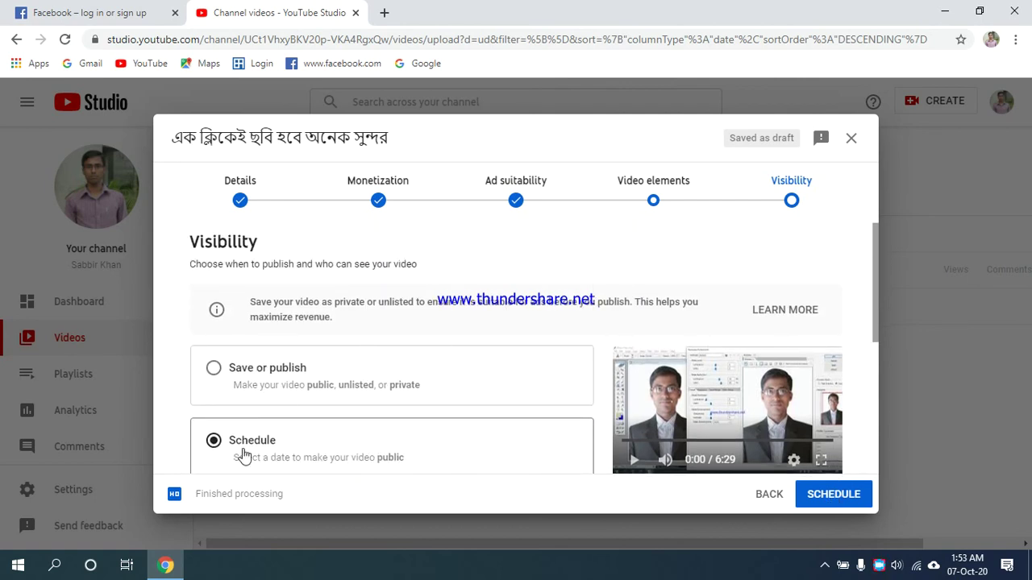
left_click(217, 371)
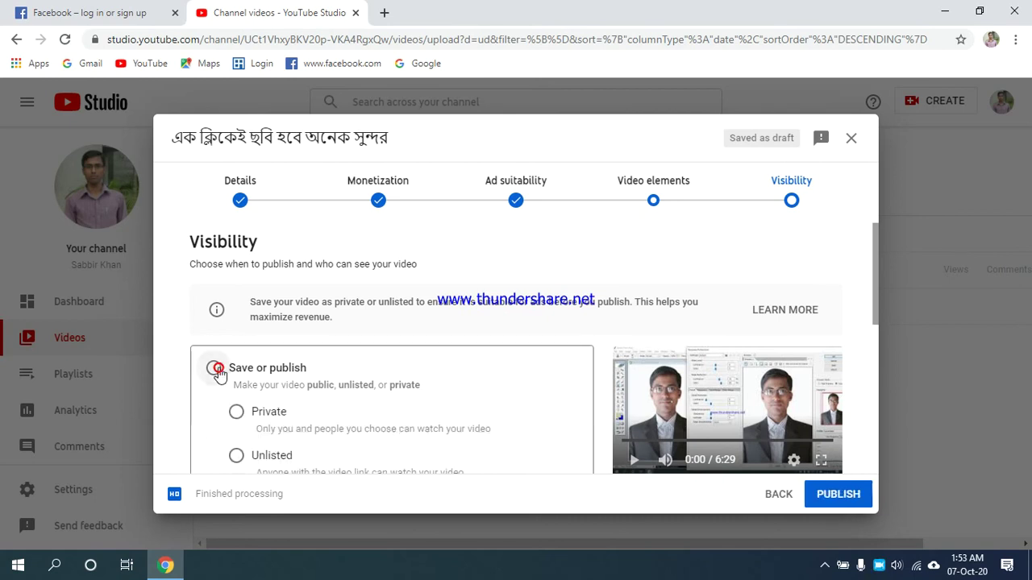
scroll(265, 363, "down", 2)
scroll(265, 334, "up", 1)
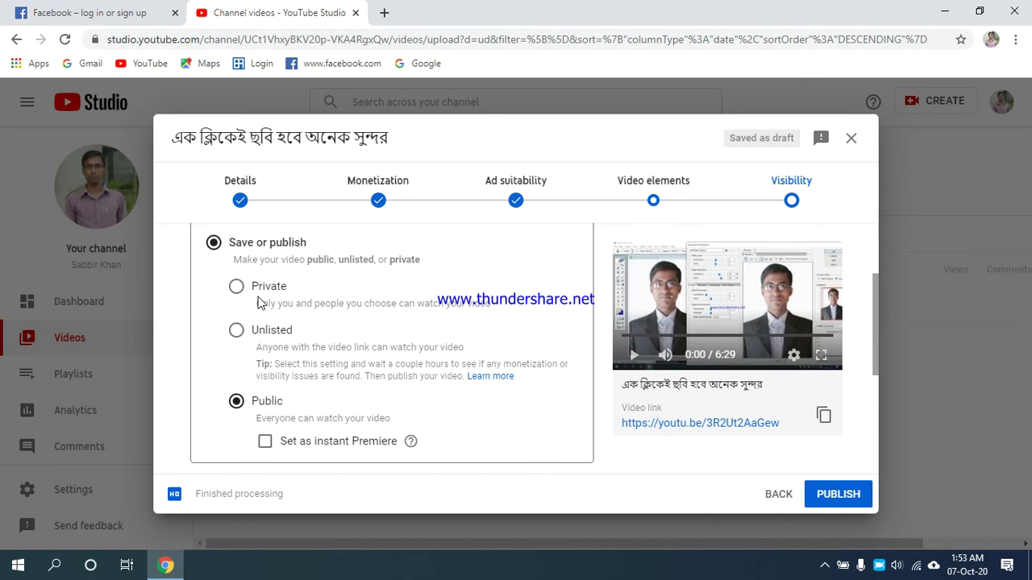
left_click(238, 405)
scroll(481, 374, "down", 3)
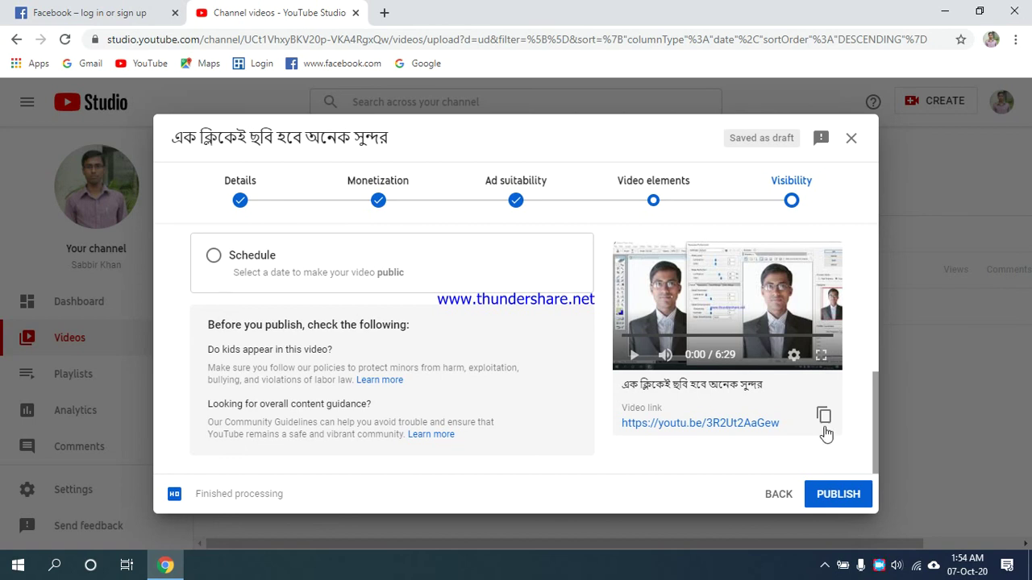
Publish the video anyway despite the ad suitability advice, and close the sharing dialog
left_click(839, 503)
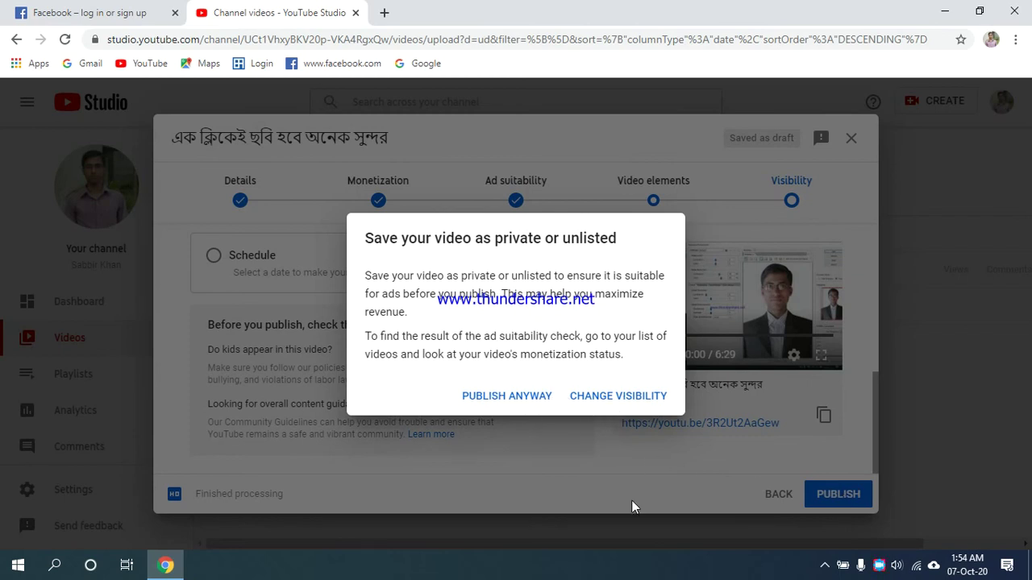
left_click(507, 397)
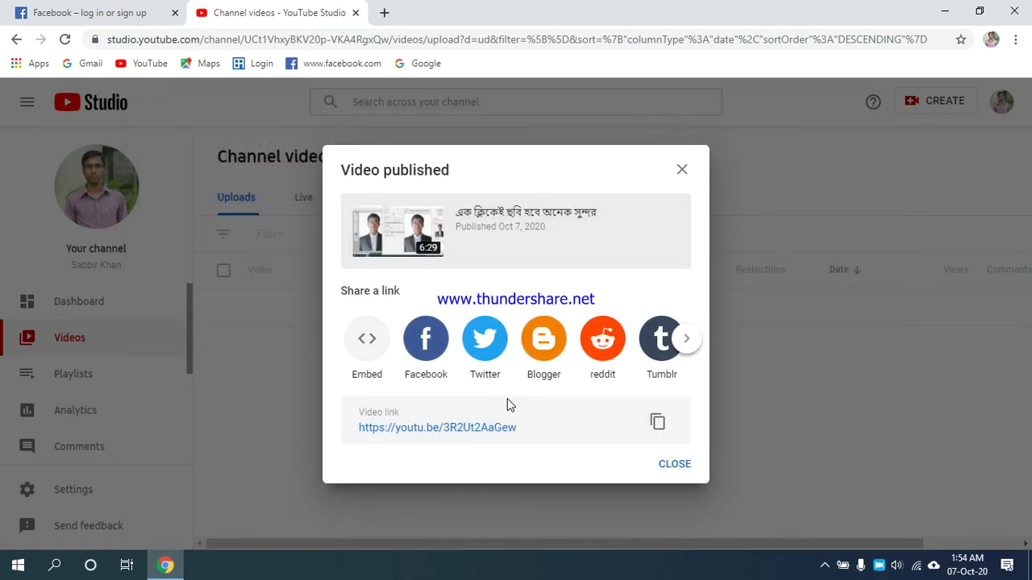
left_click(691, 474)
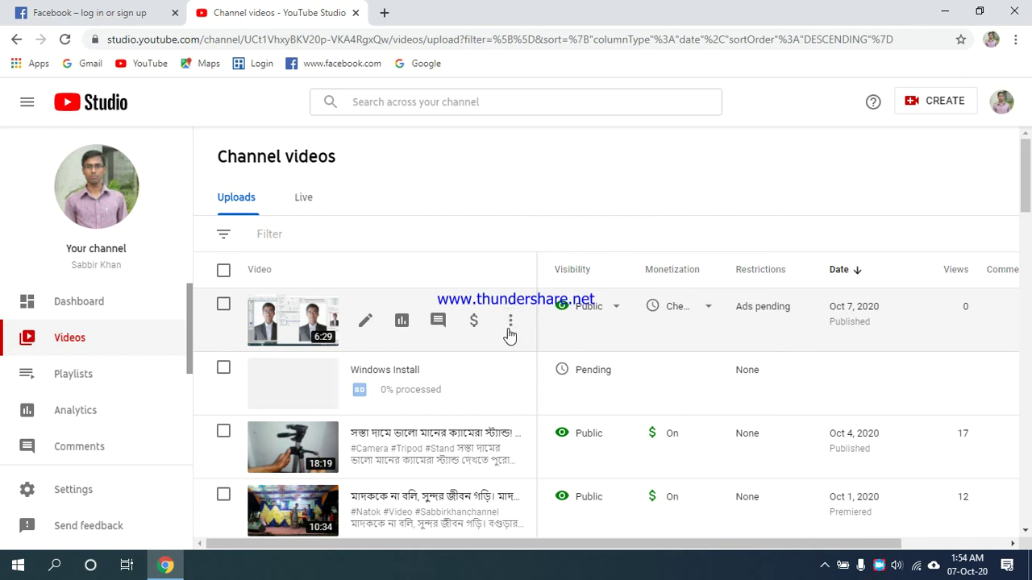
Look over the channel's uploads list and minimize the browser window
scroll(563, 322, "down", 2)
scroll(563, 322, "up", 3)
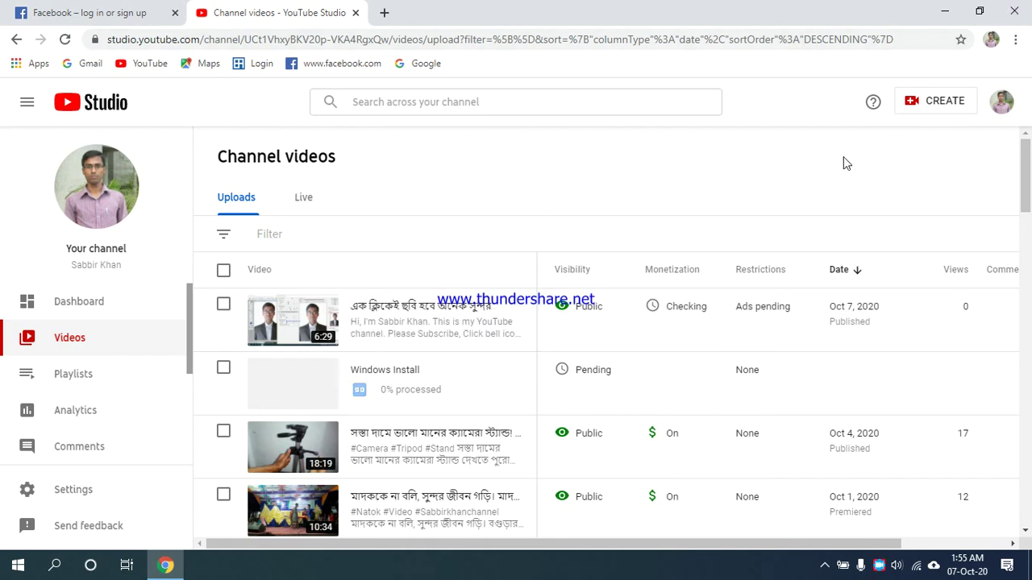
left_click(945, 12)
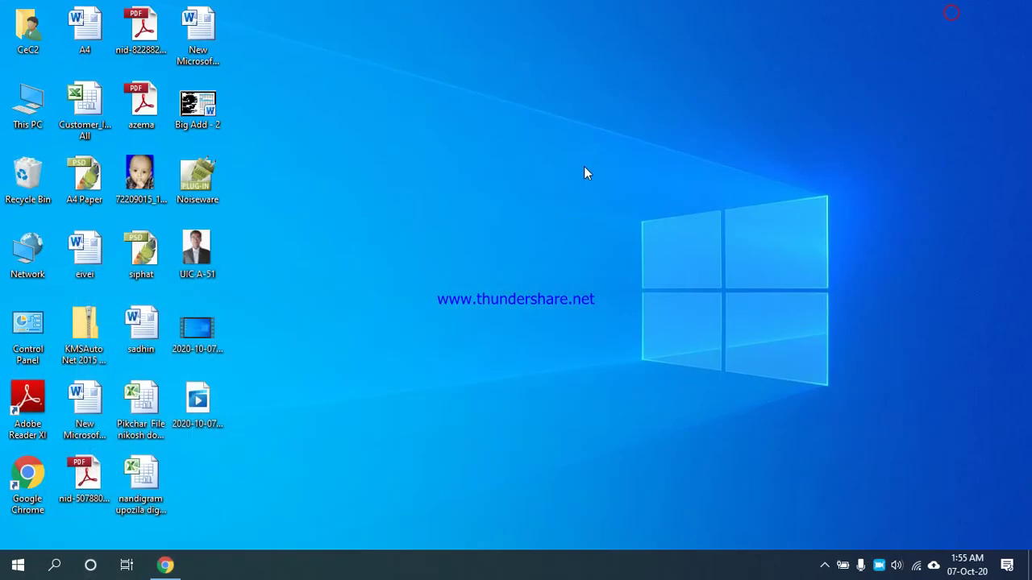